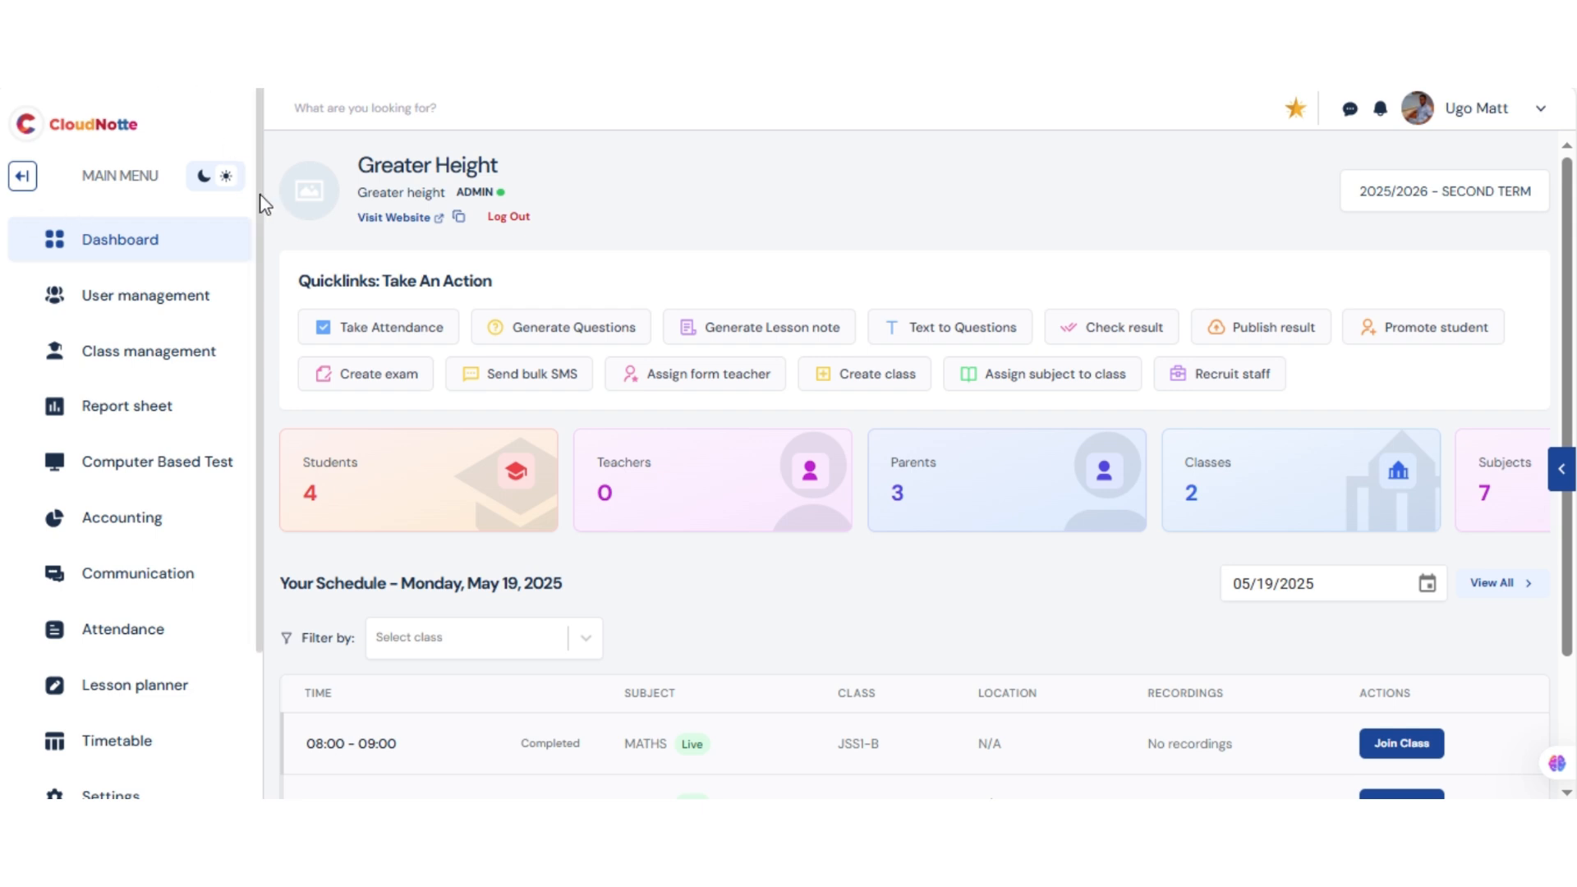
# Open the report sheet settings, switch to Early Grade assessments, and start adding a new early grade assessment
pyautogui.moveTo(258, 251); pyautogui.dragTo(255, 448)
pyautogui.click(144, 602)
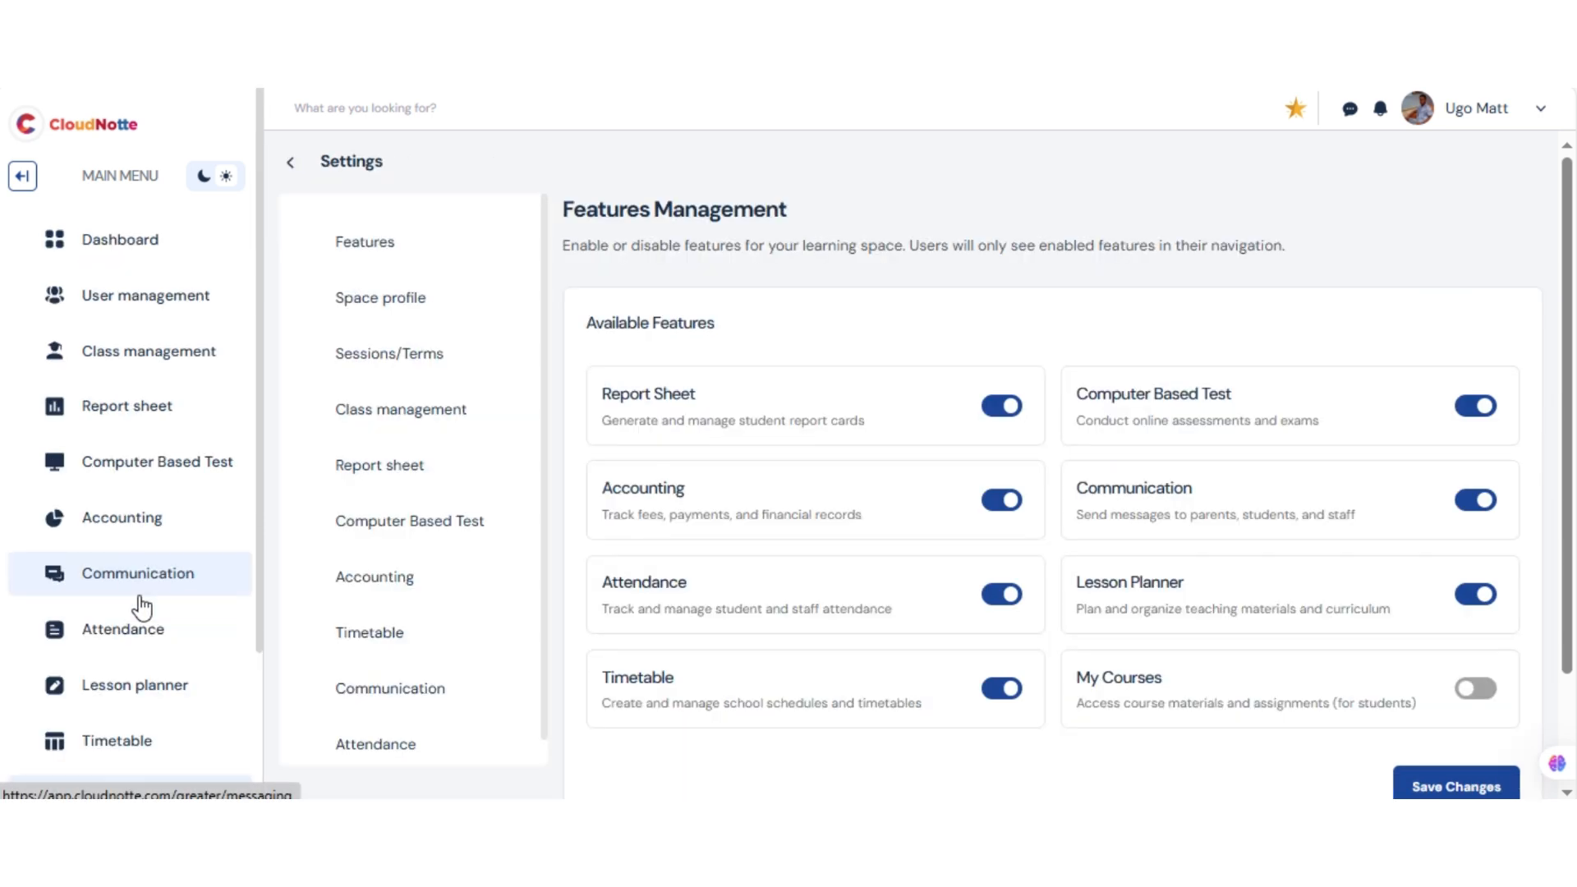
pyautogui.click(427, 477)
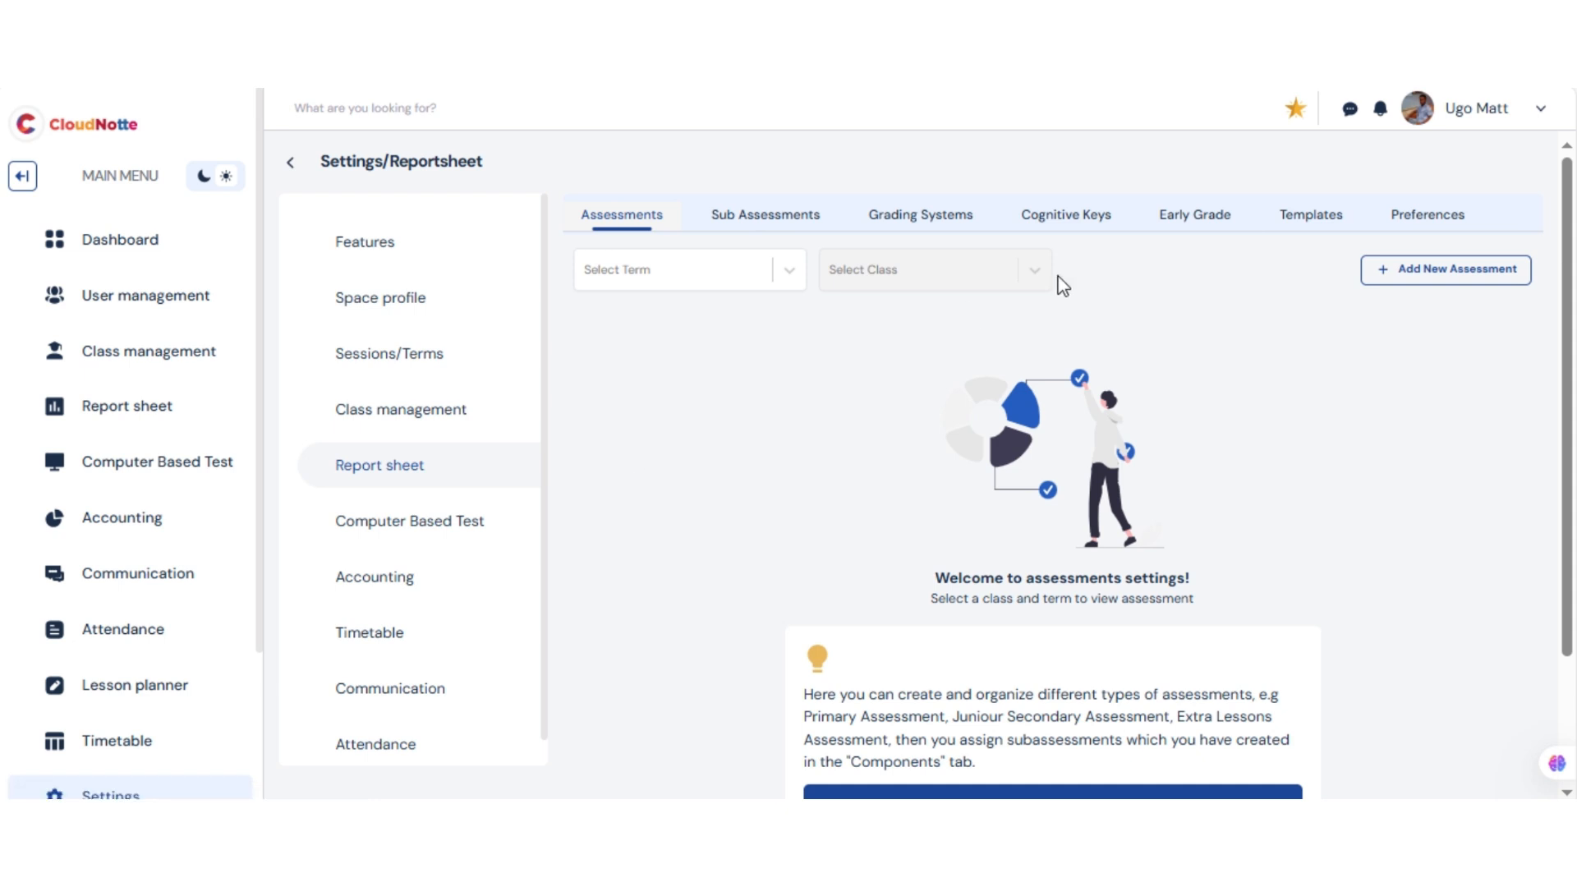
pyautogui.click(1215, 225)
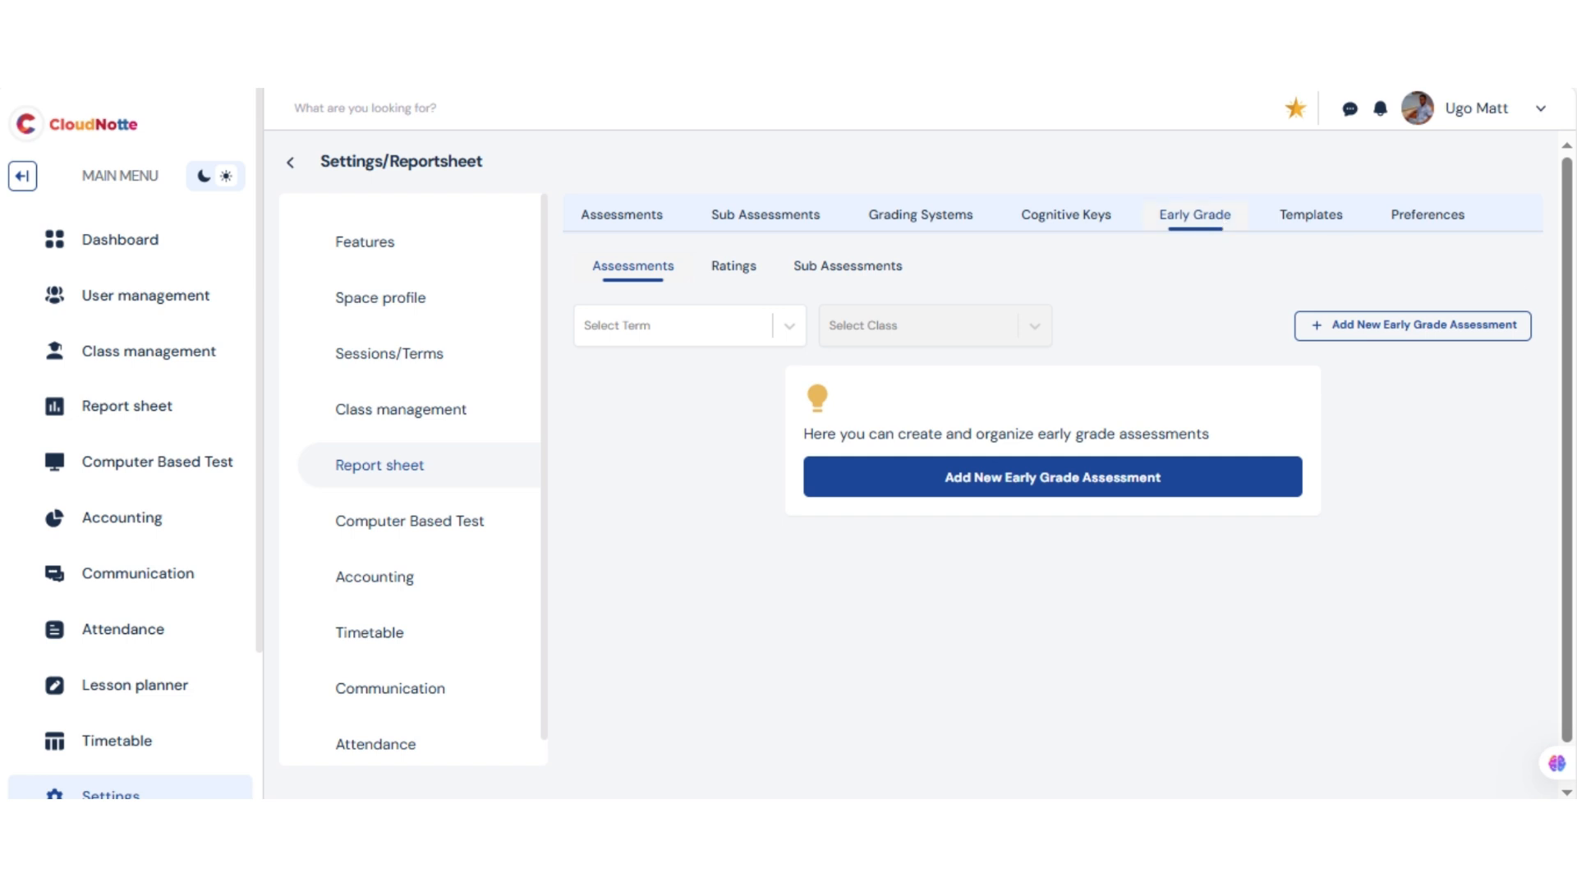
pyautogui.click(1446, 325)
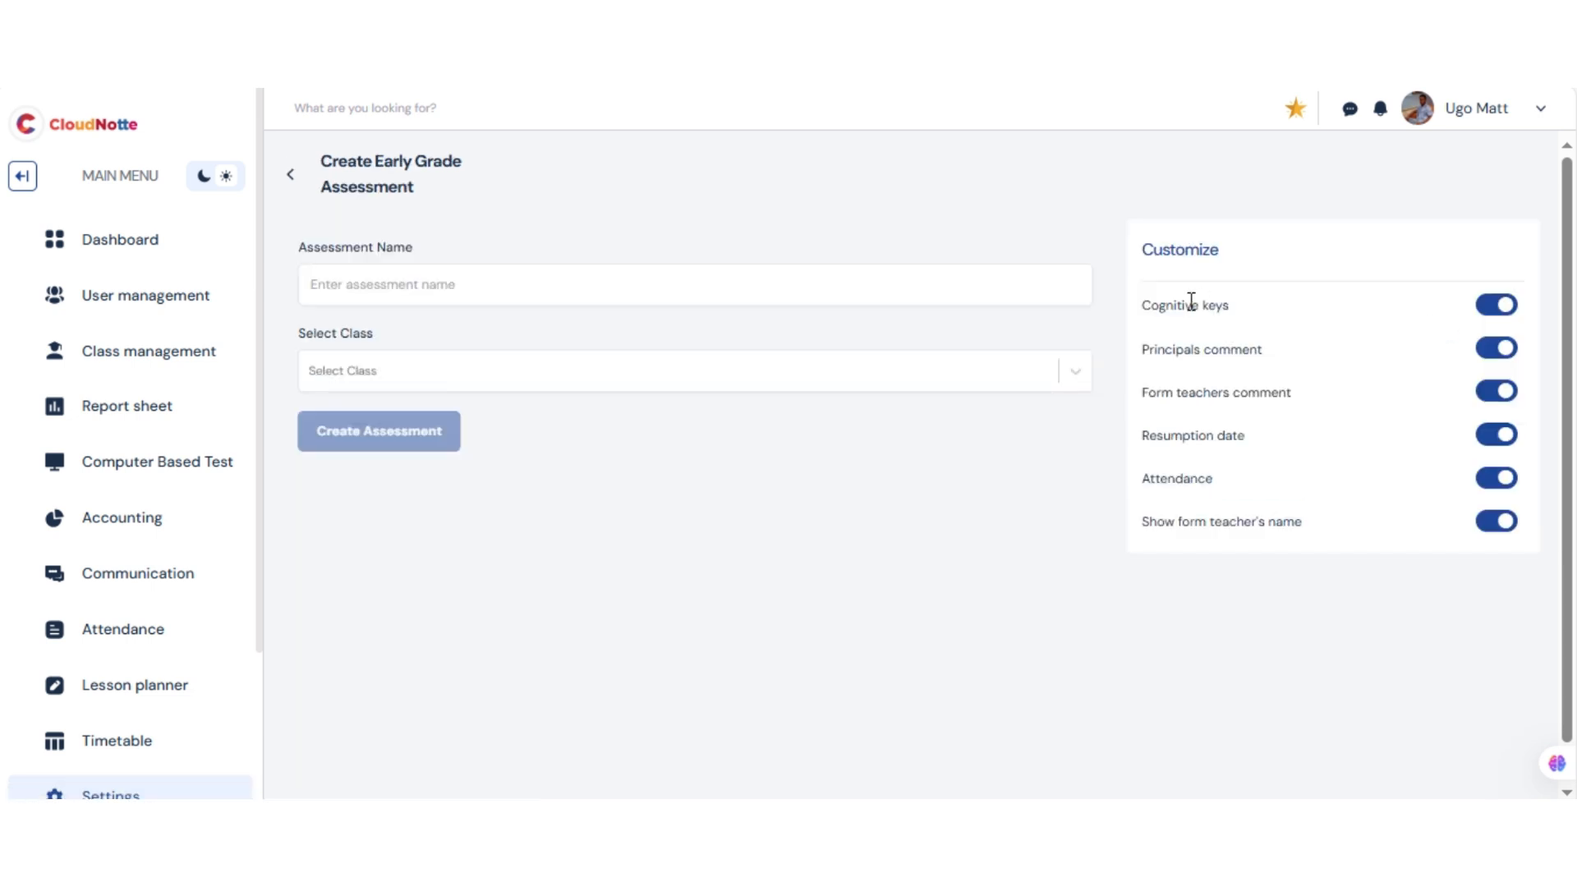
# Name the assessment General and select class JSS1-A
pyautogui.click(778, 281)
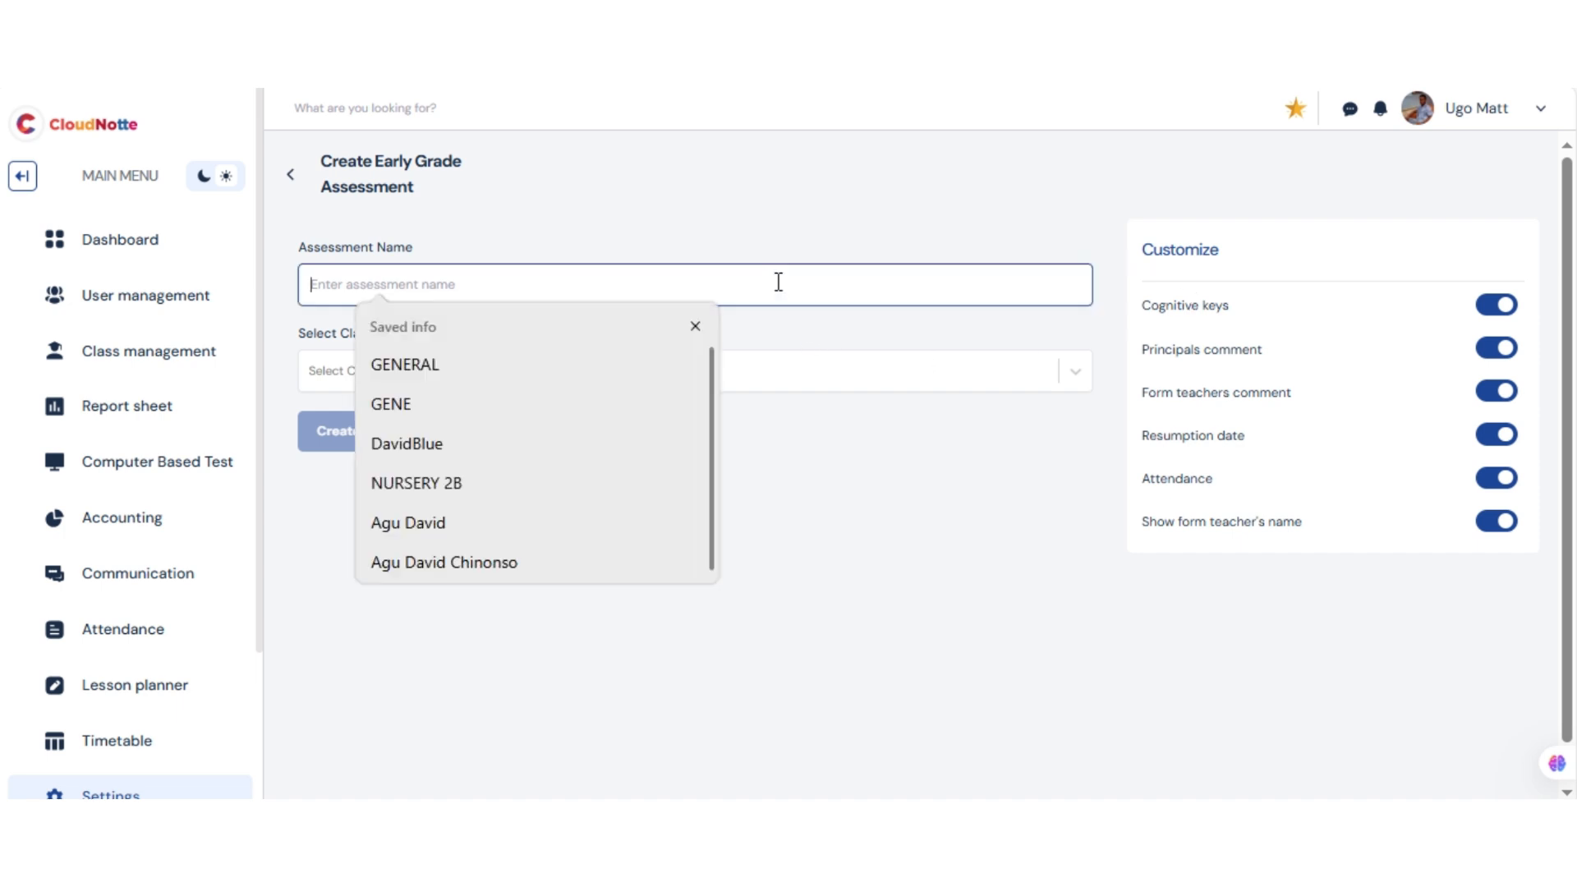
pyautogui.write('G')
pyautogui.click(398, 523)
pyautogui.click(404, 385)
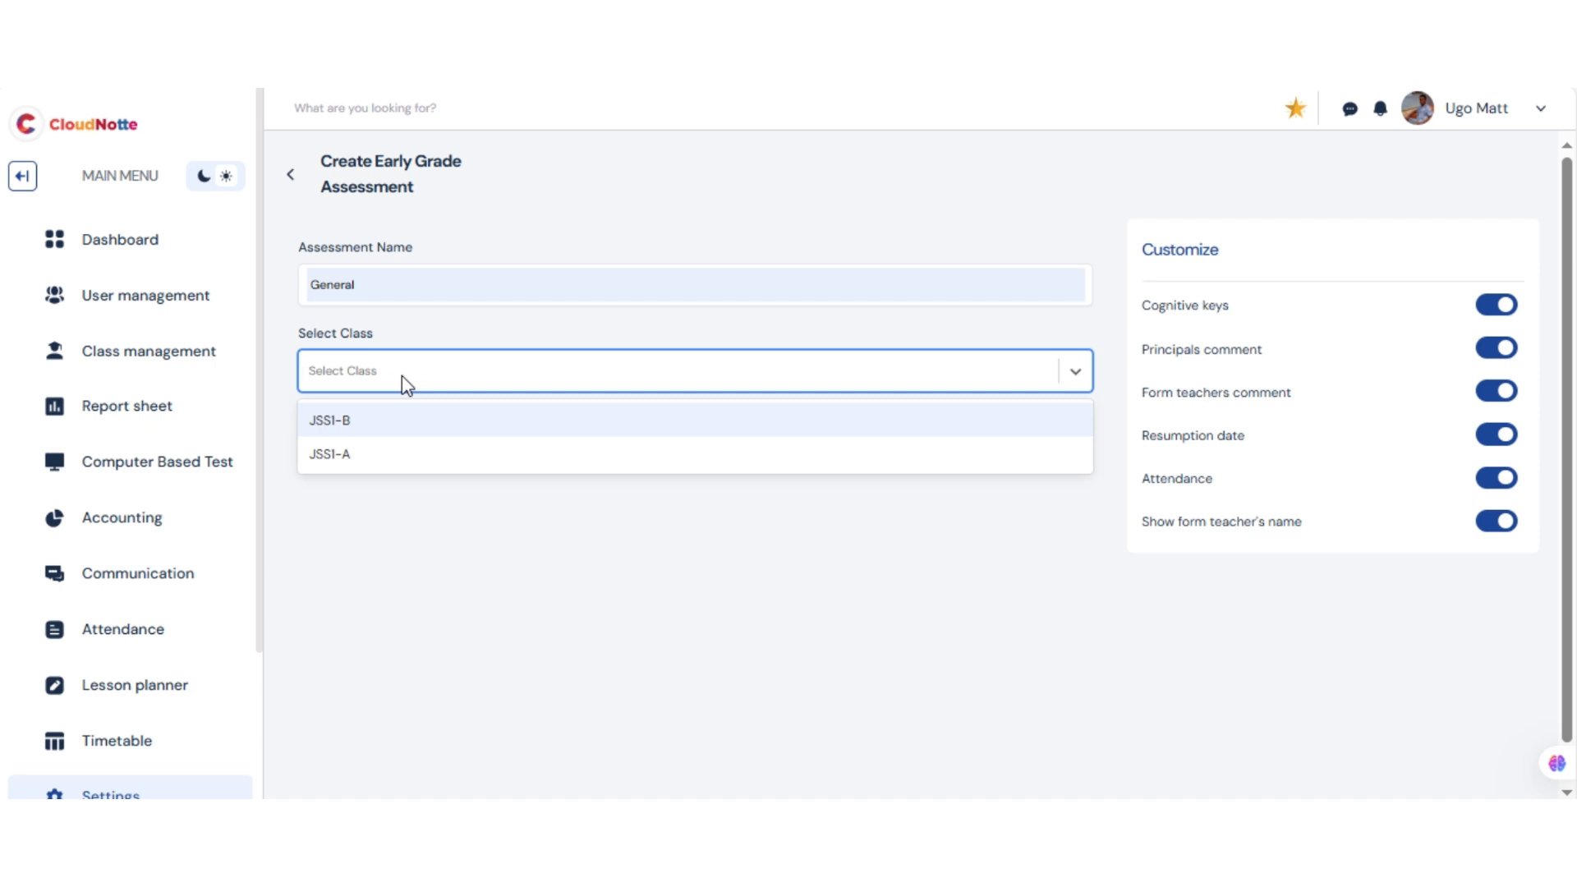
pyautogui.click(362, 455)
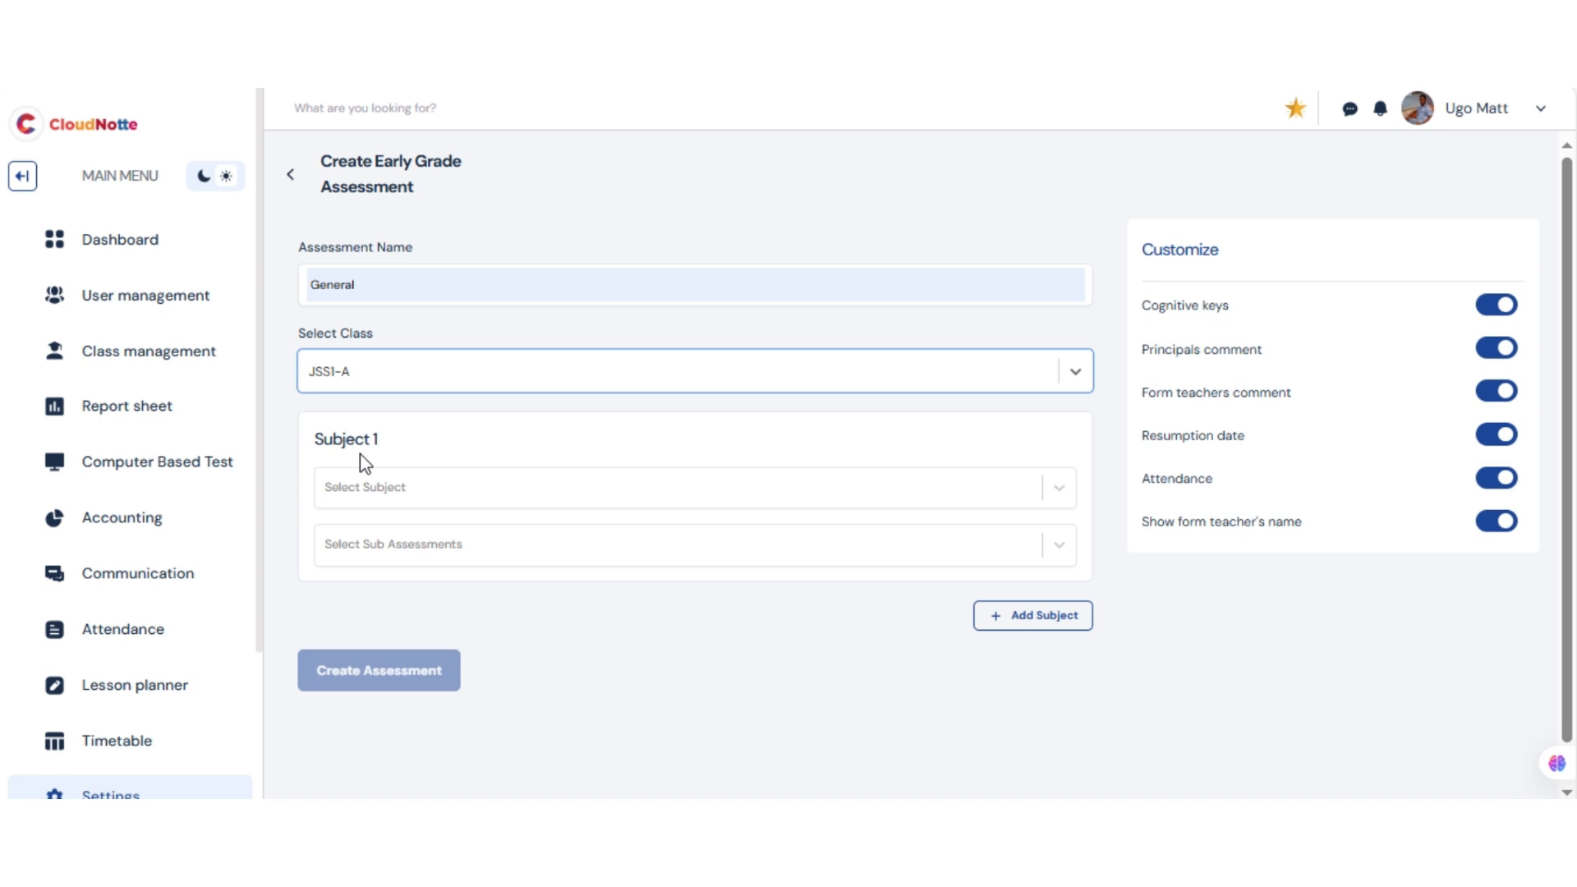
# Choose DICTION as the first subject and open the dialog for adding its sub-assessments
pyautogui.click(368, 487)
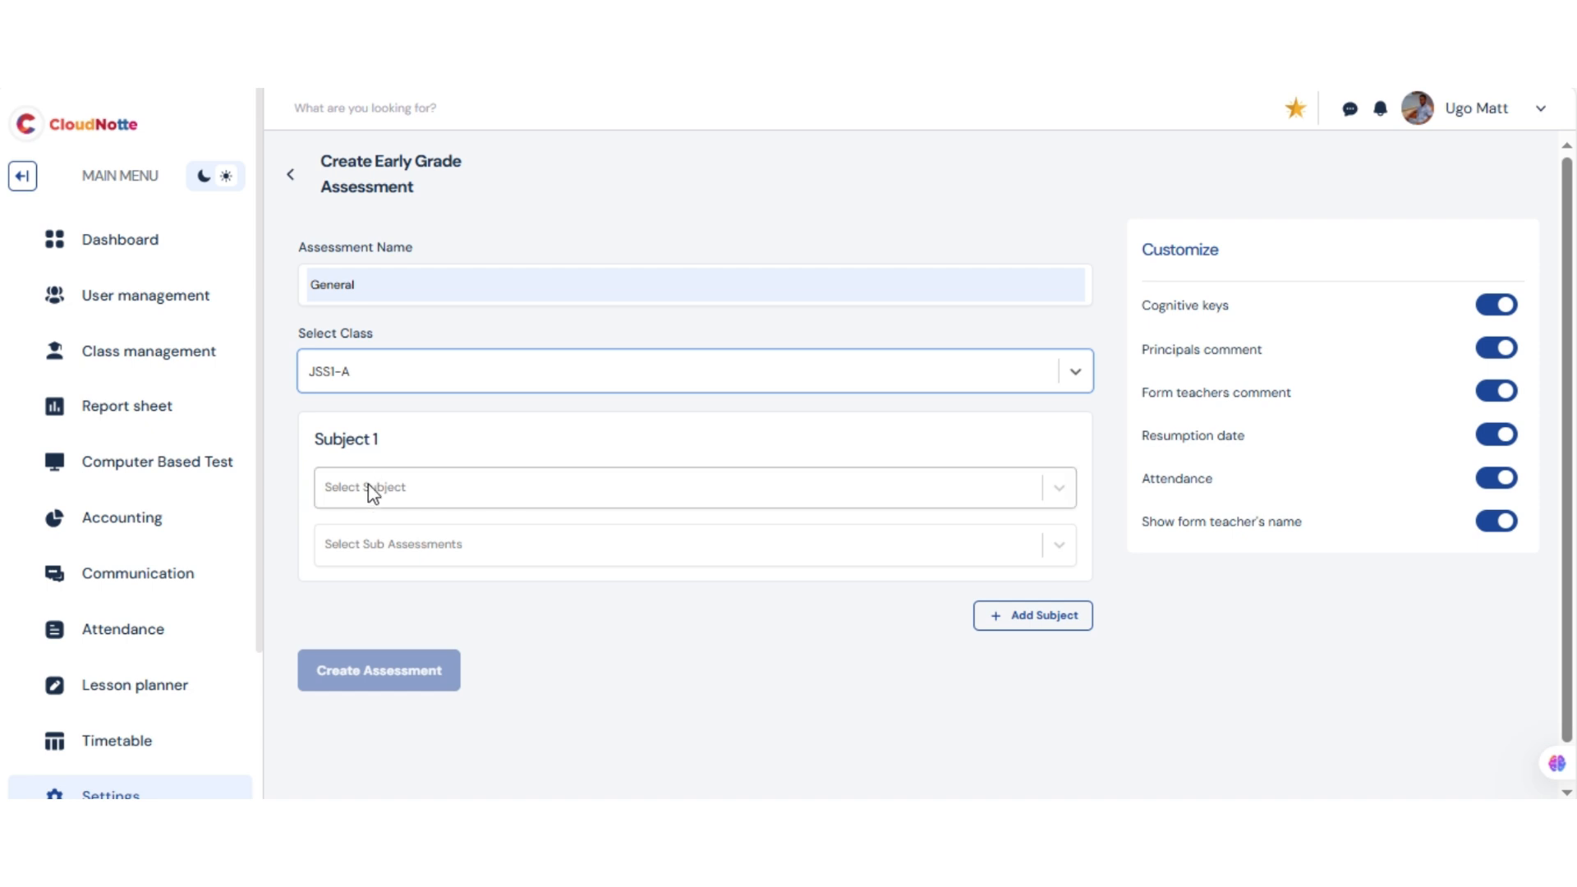
pyautogui.click(350, 602)
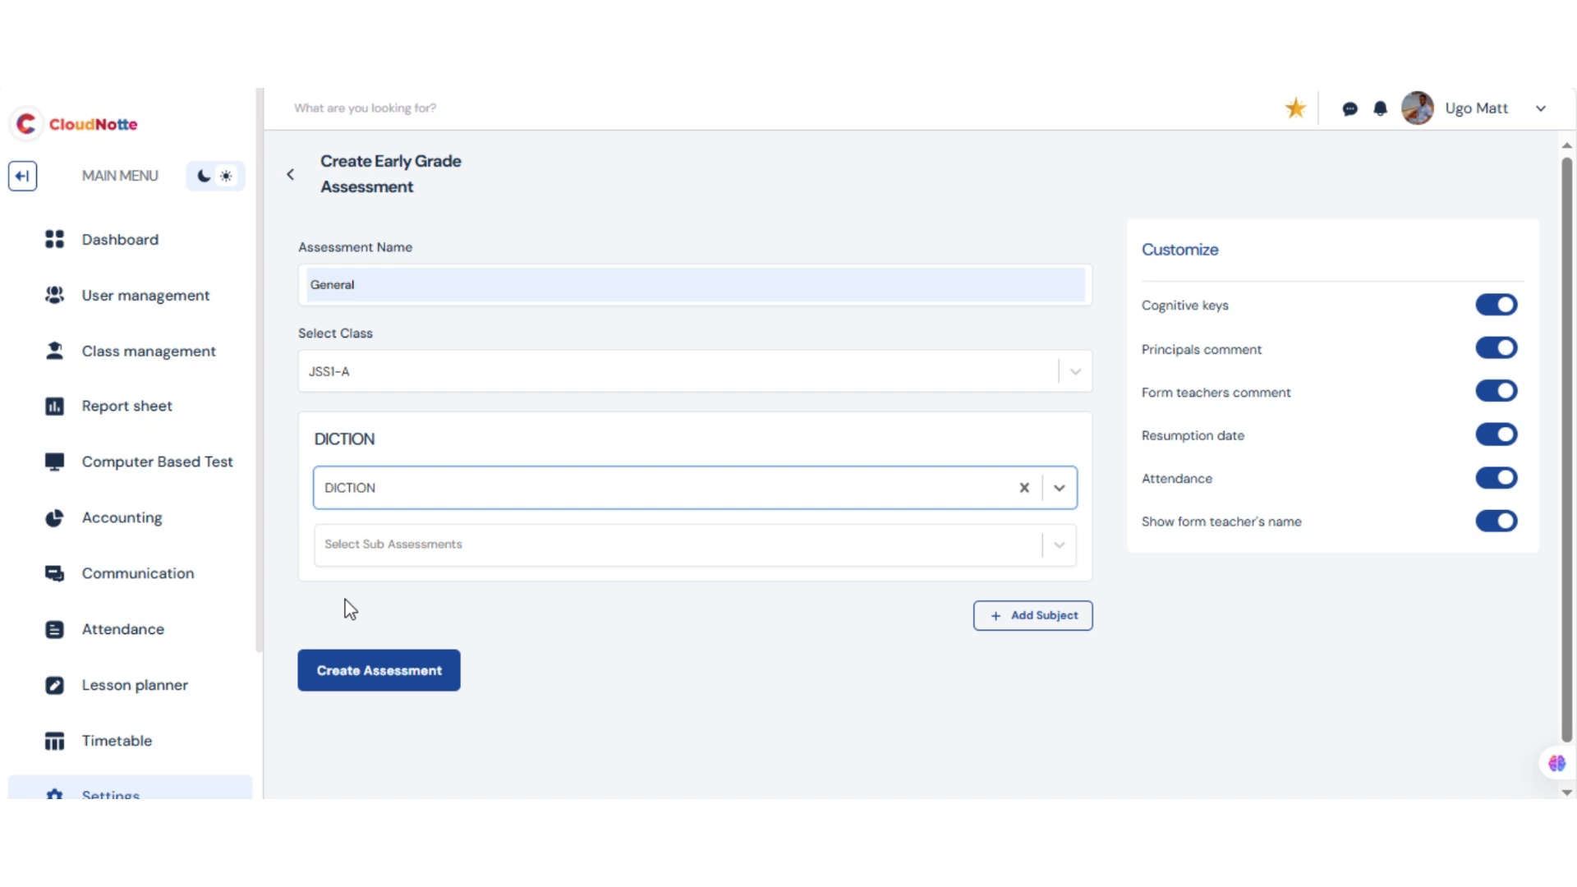
pyautogui.click(345, 549)
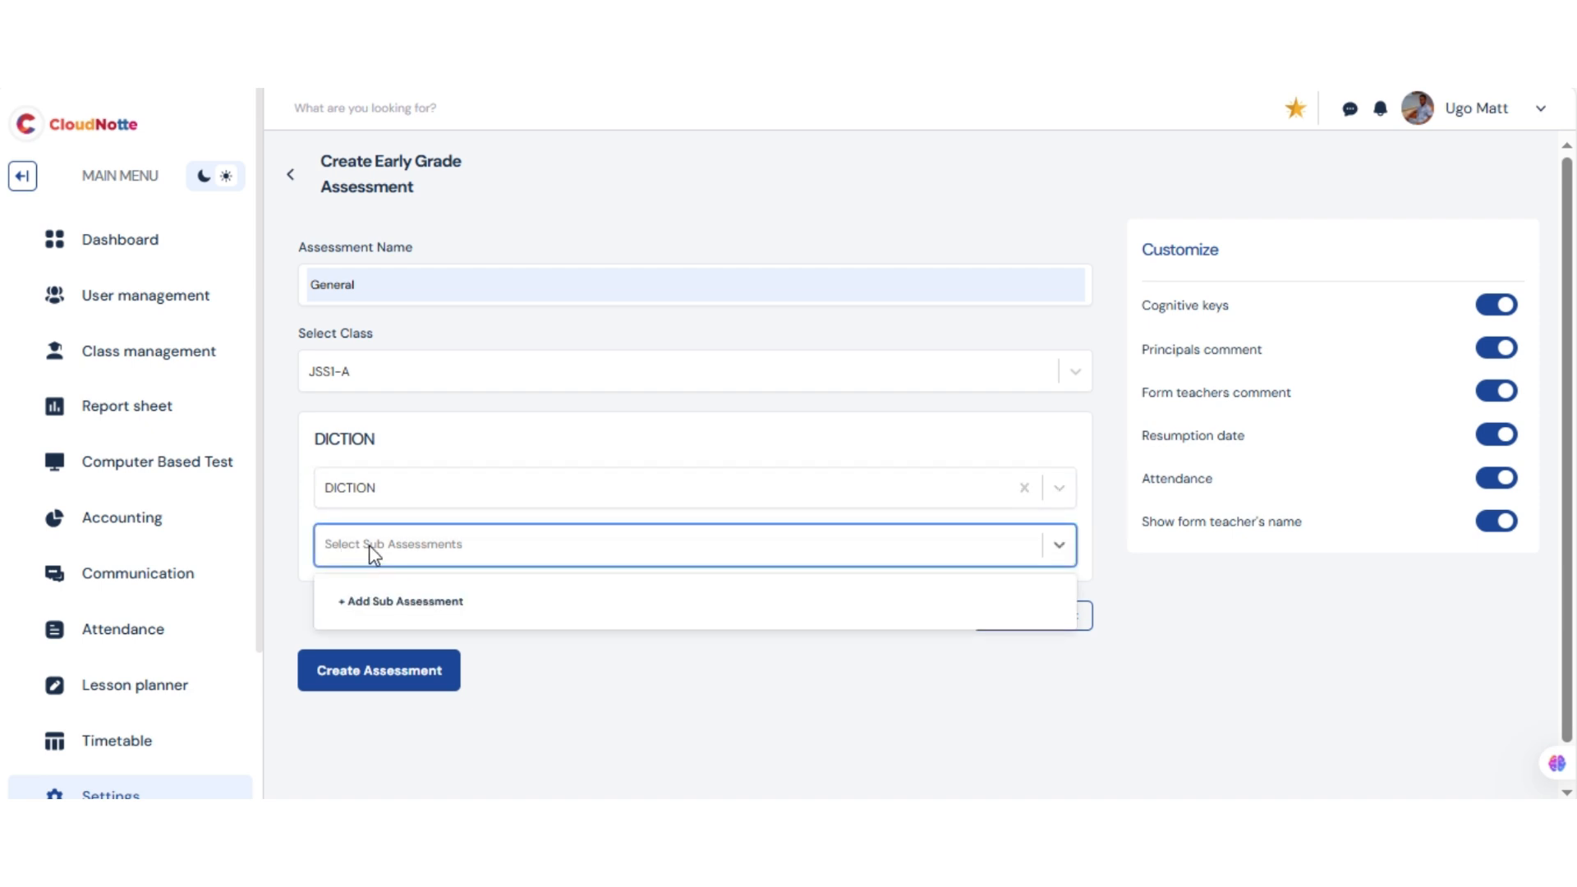
pyautogui.click(373, 545)
pyautogui.click(373, 545)
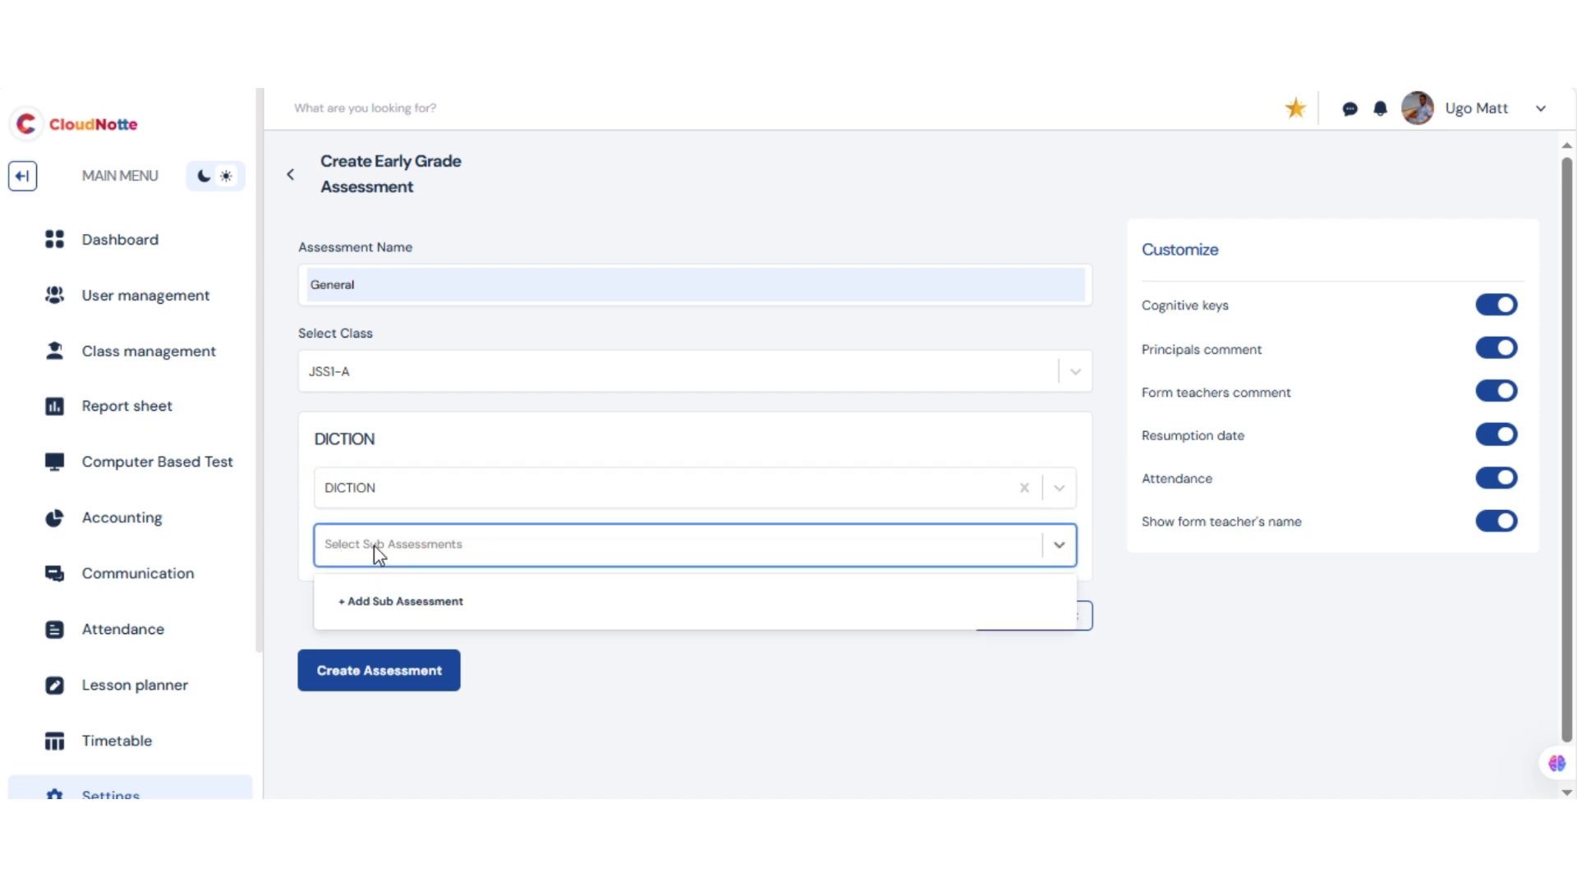
pyautogui.click(369, 604)
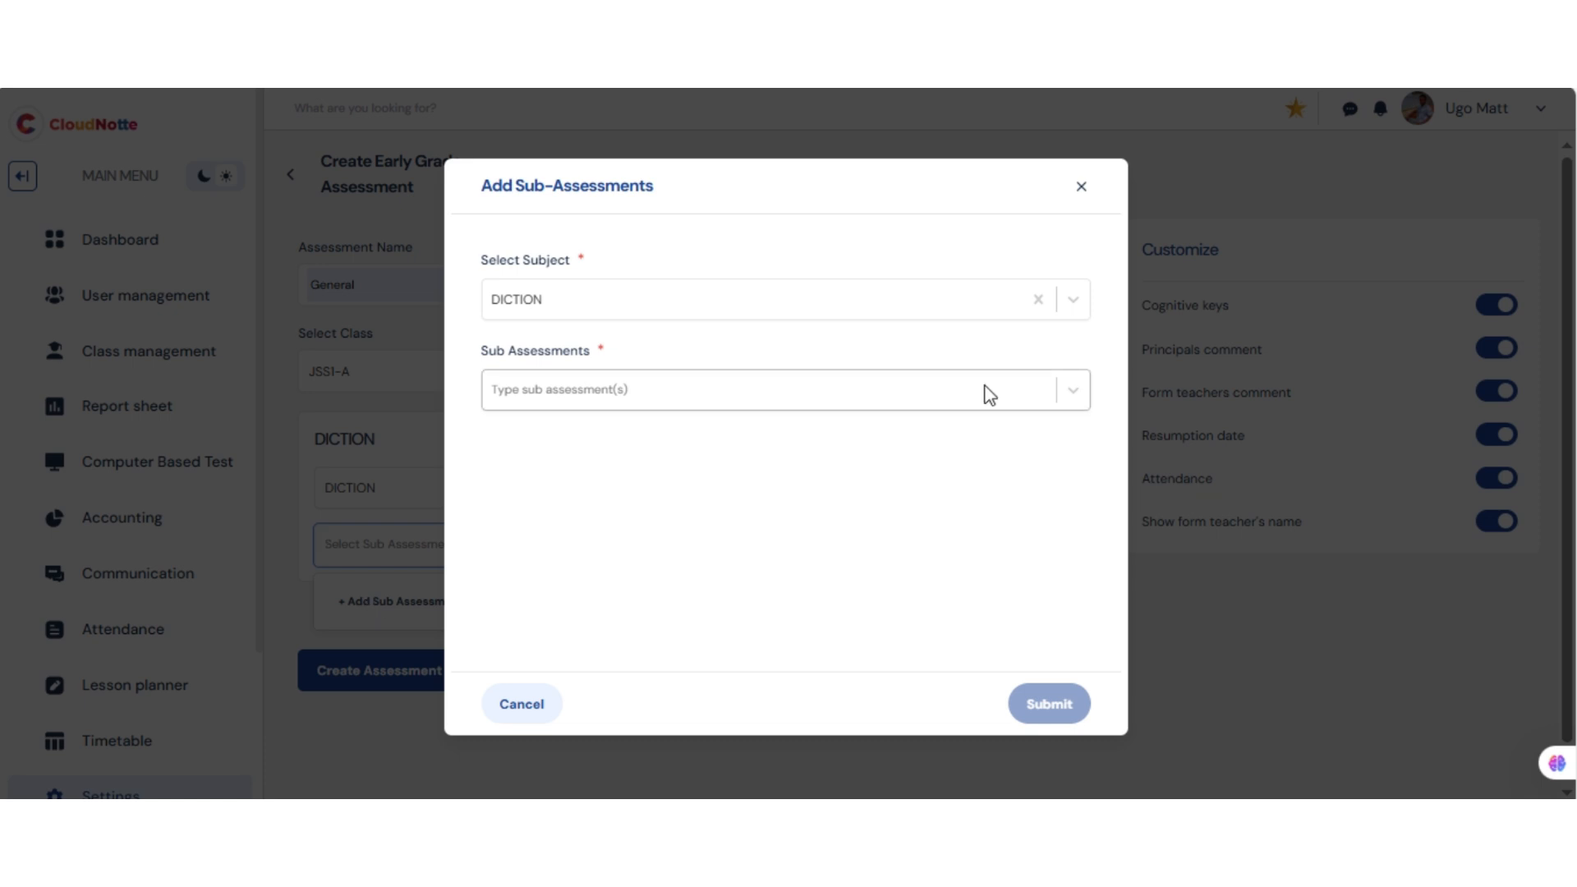
# Create the sub-assessments HandWritting and Pronouciation for DICTION and submit them
pyautogui.click(859, 399)
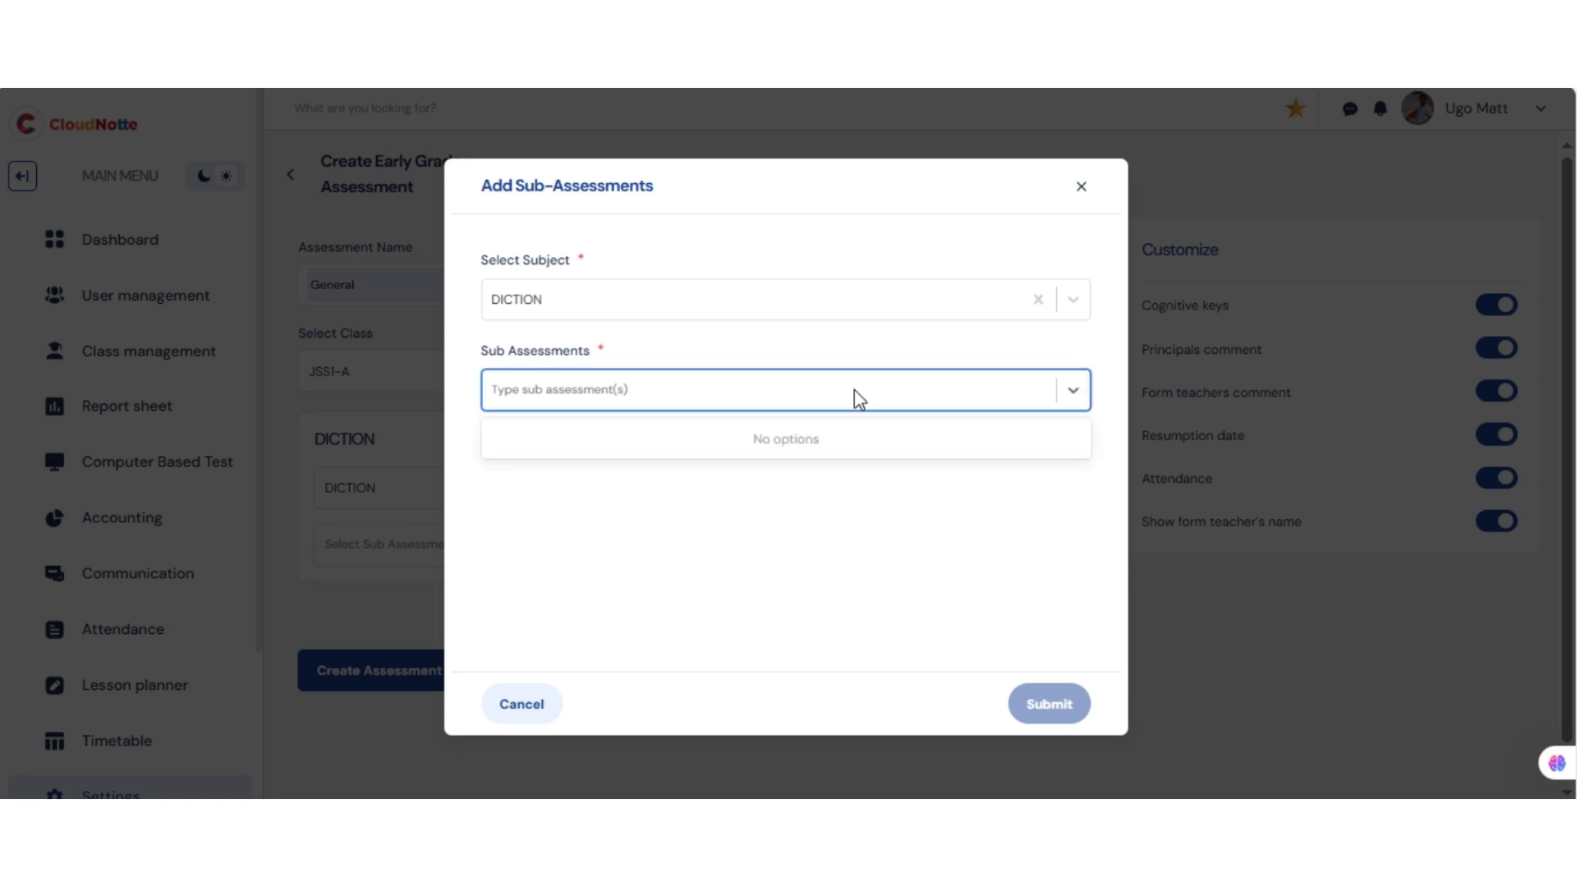
pyautogui.write('HandWritting')
pyautogui.press('Return')
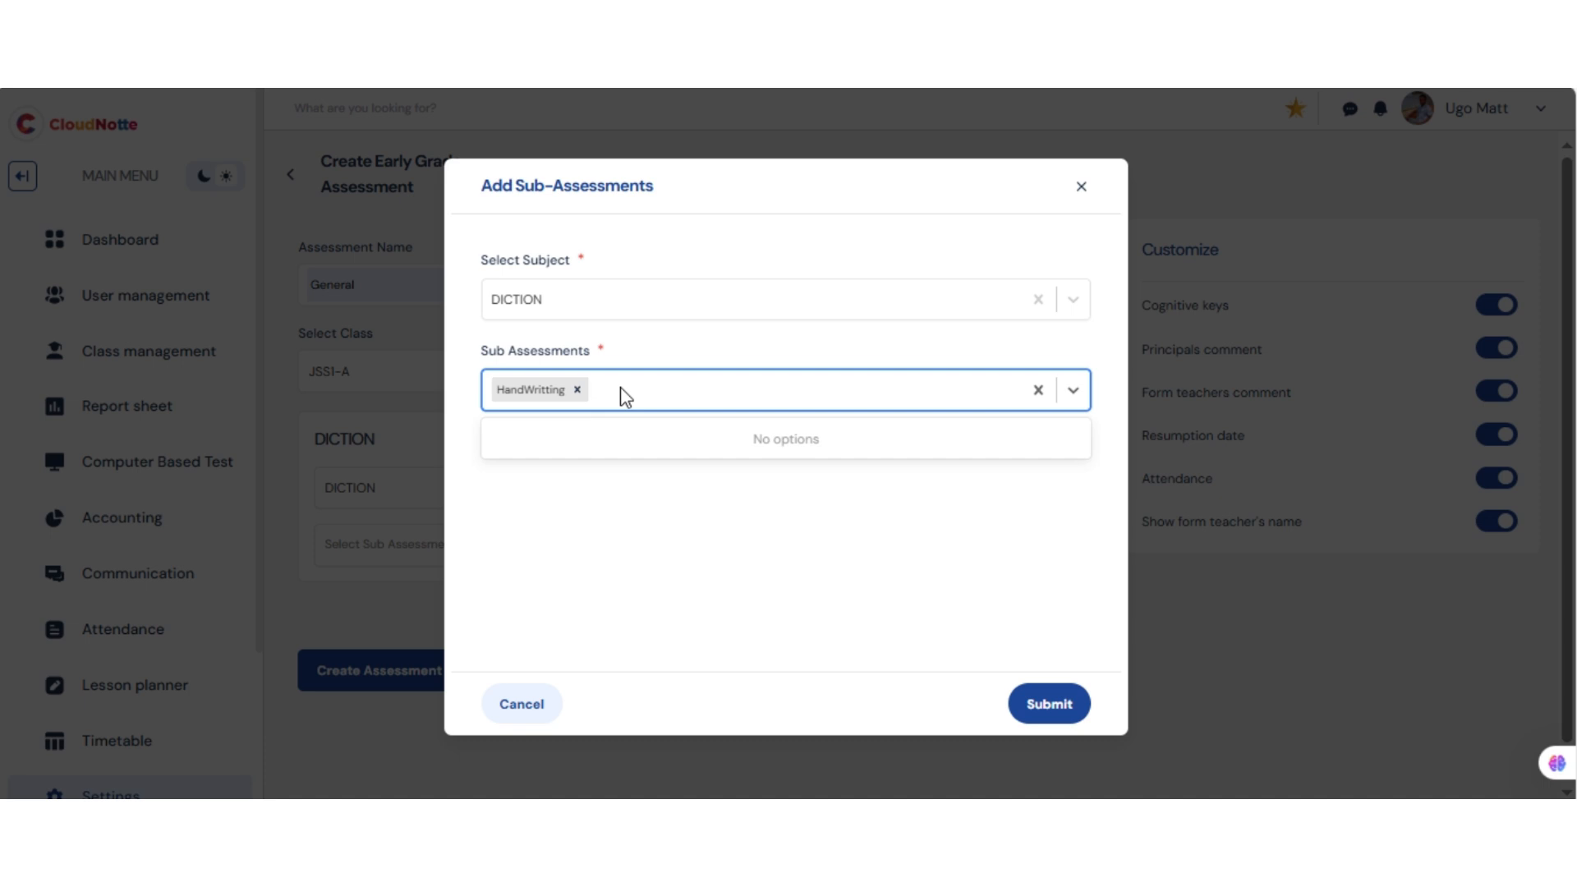
pyautogui.write('Pro')
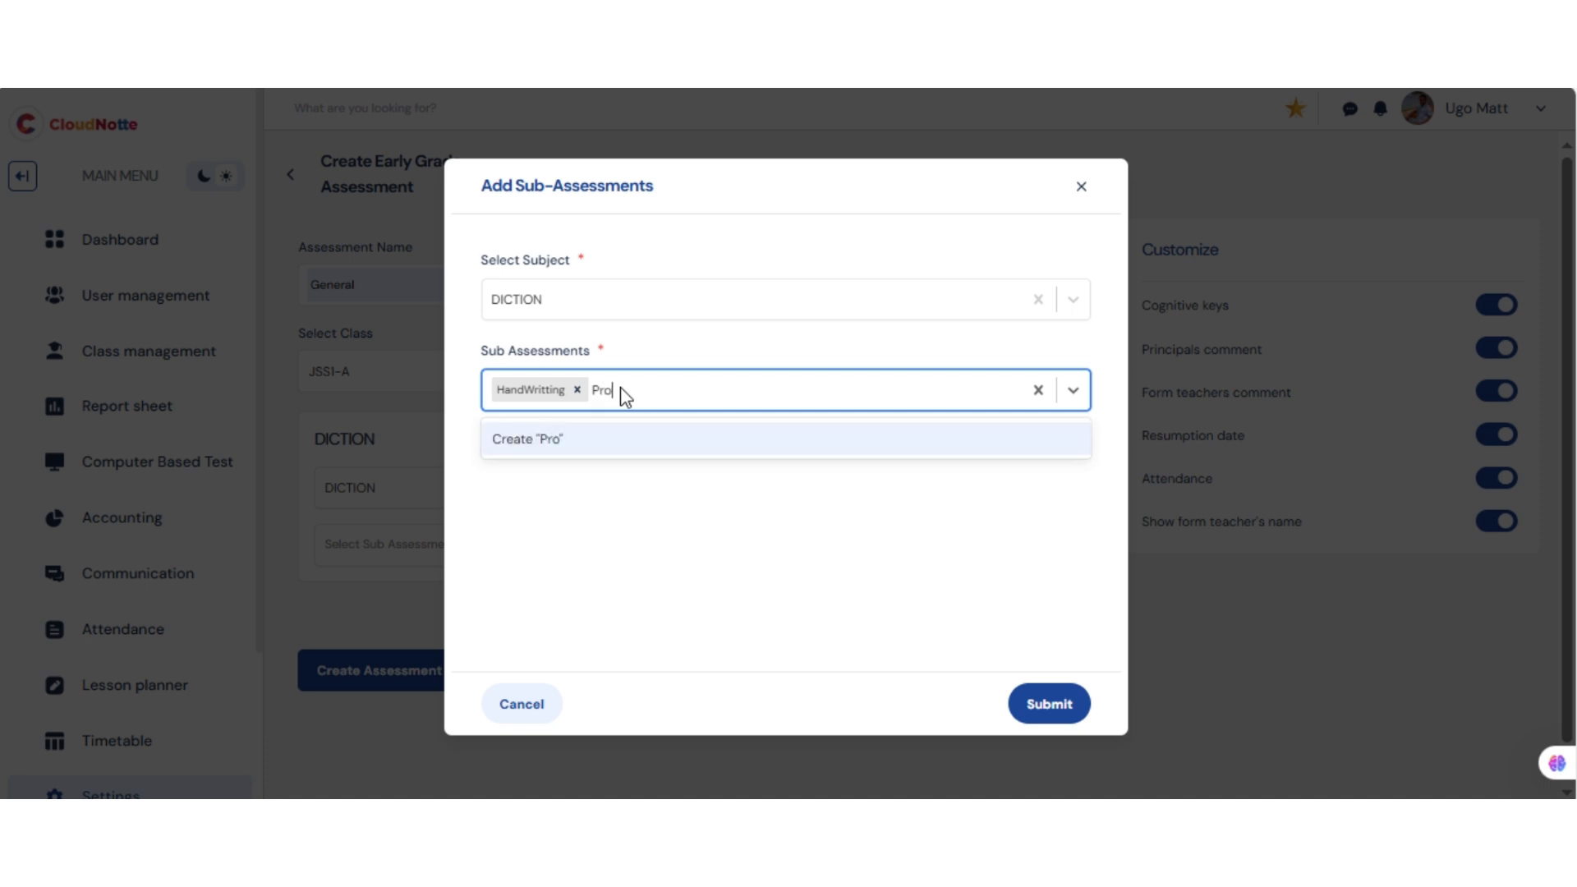
pyautogui.write('nouciation')
pyautogui.click(597, 448)
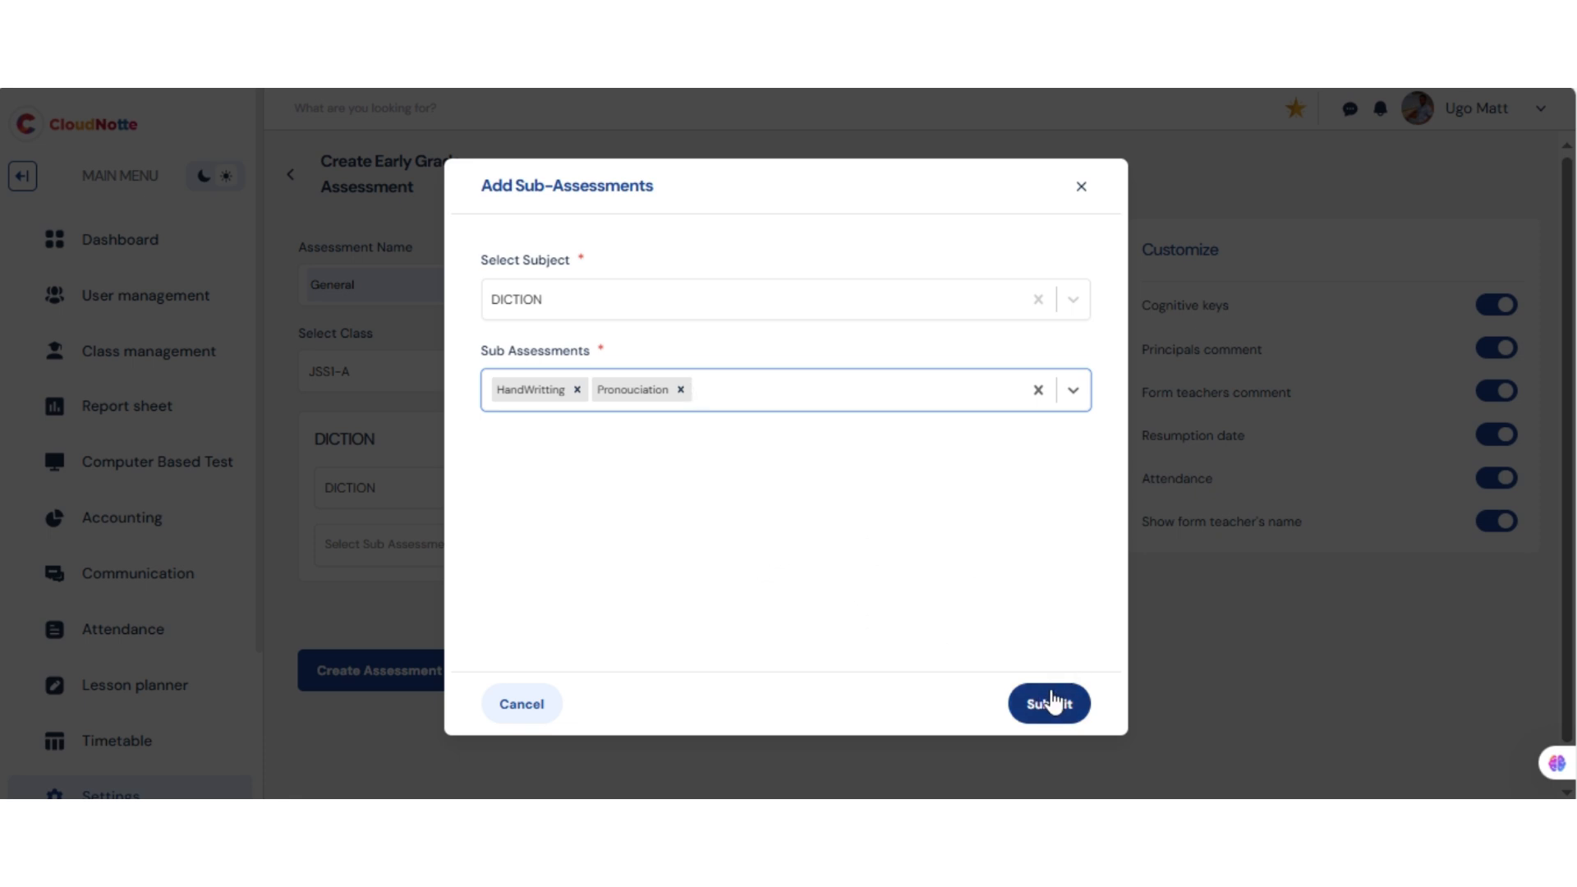
pyautogui.click(1054, 703)
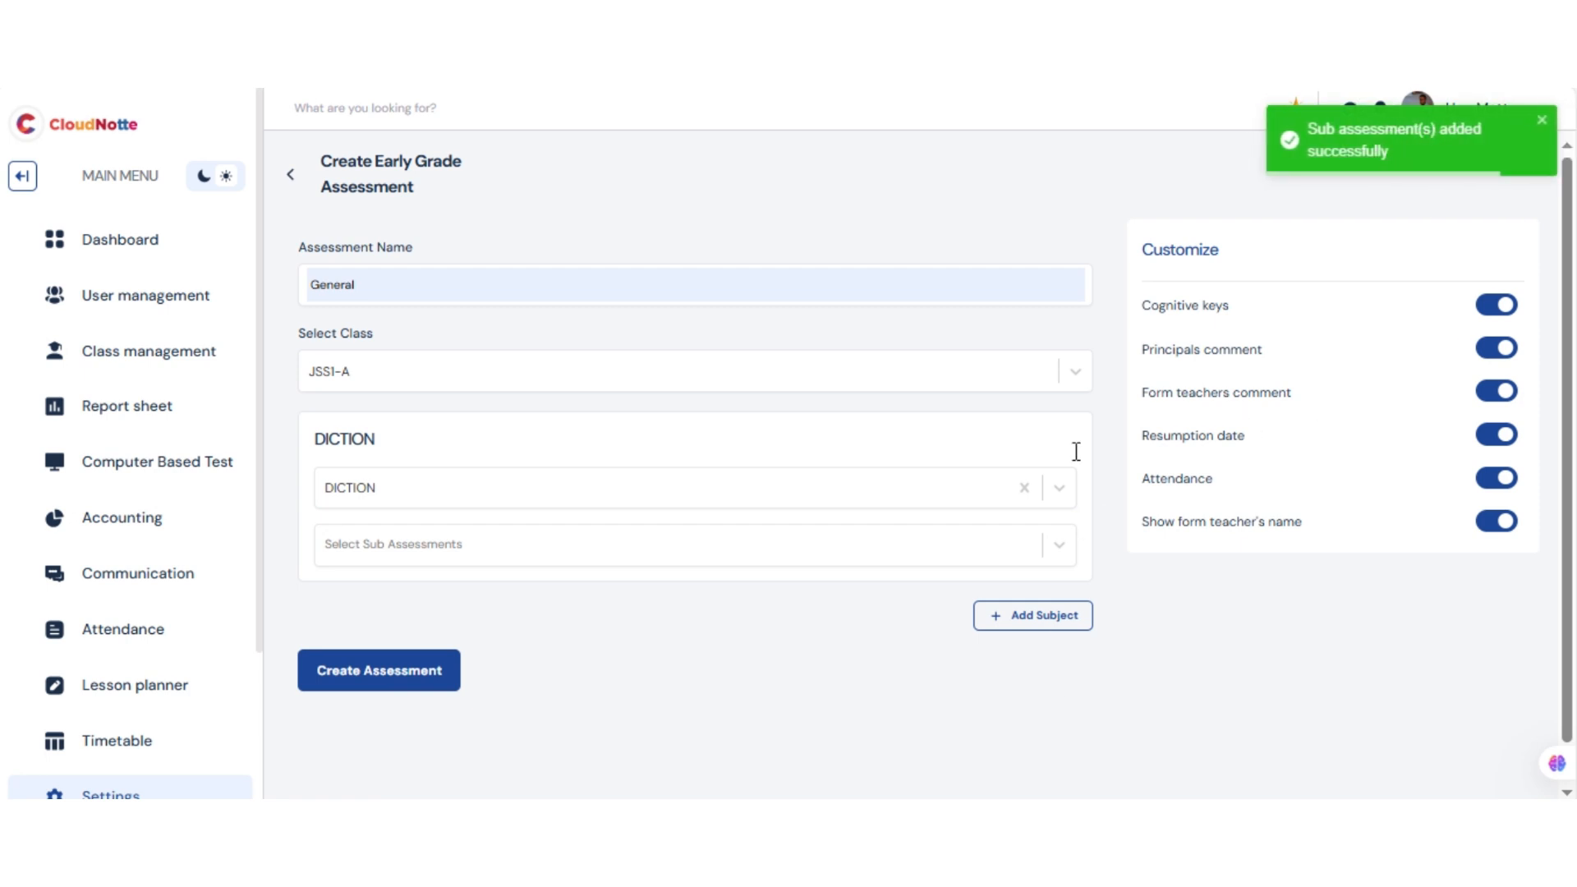
# Assign HandWritting and Pronouciation as the sub-assessments of the DICTION subject
pyautogui.click(990, 493)
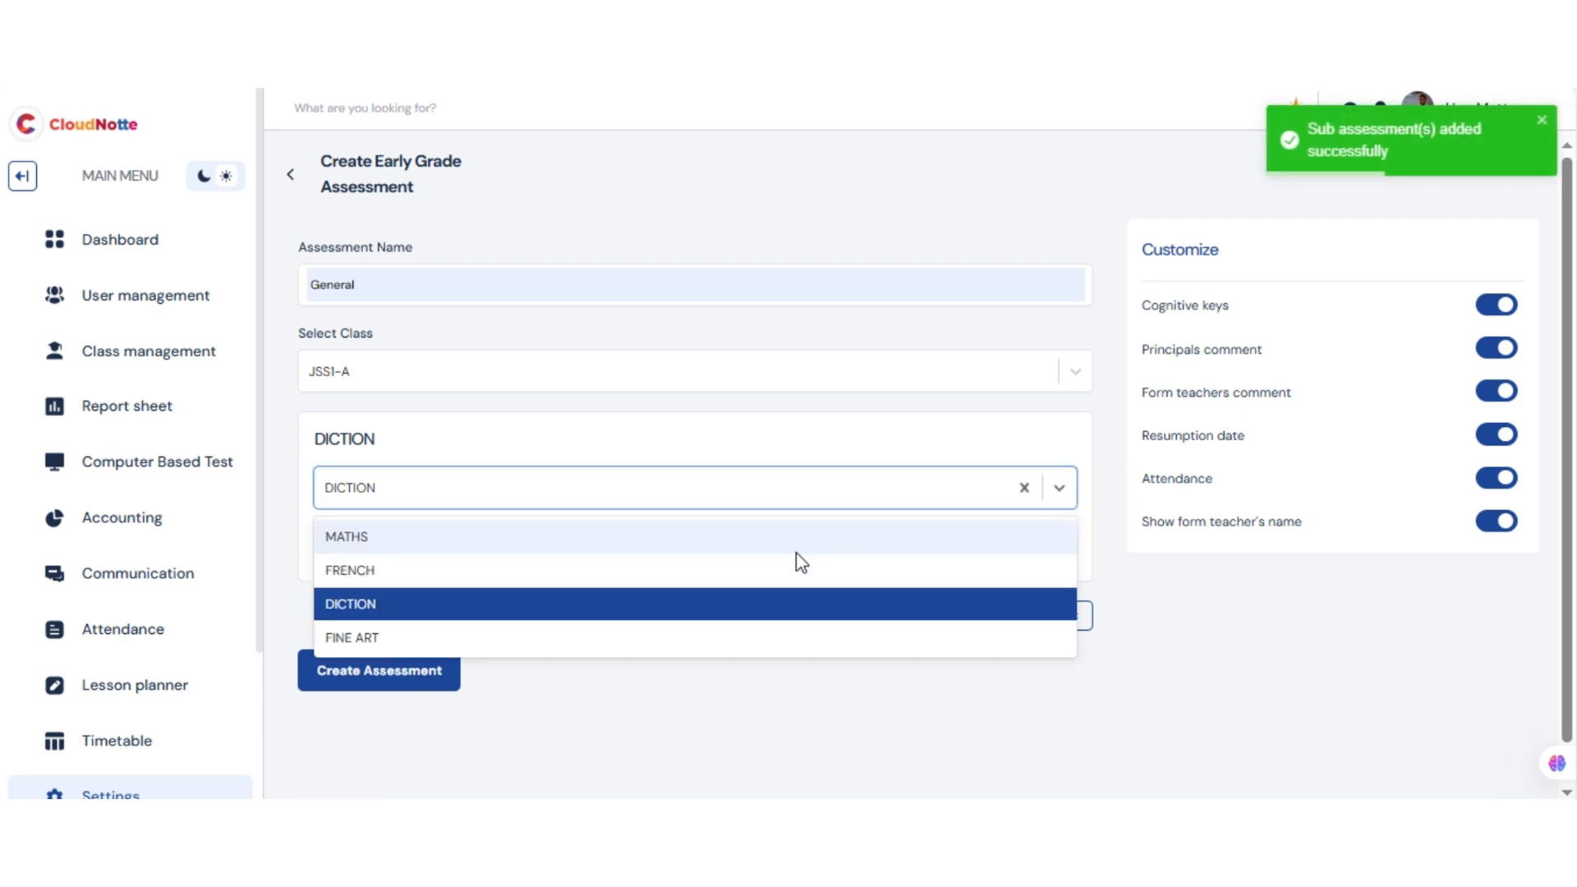
pyautogui.doubleClick(787, 461)
pyautogui.click(553, 567)
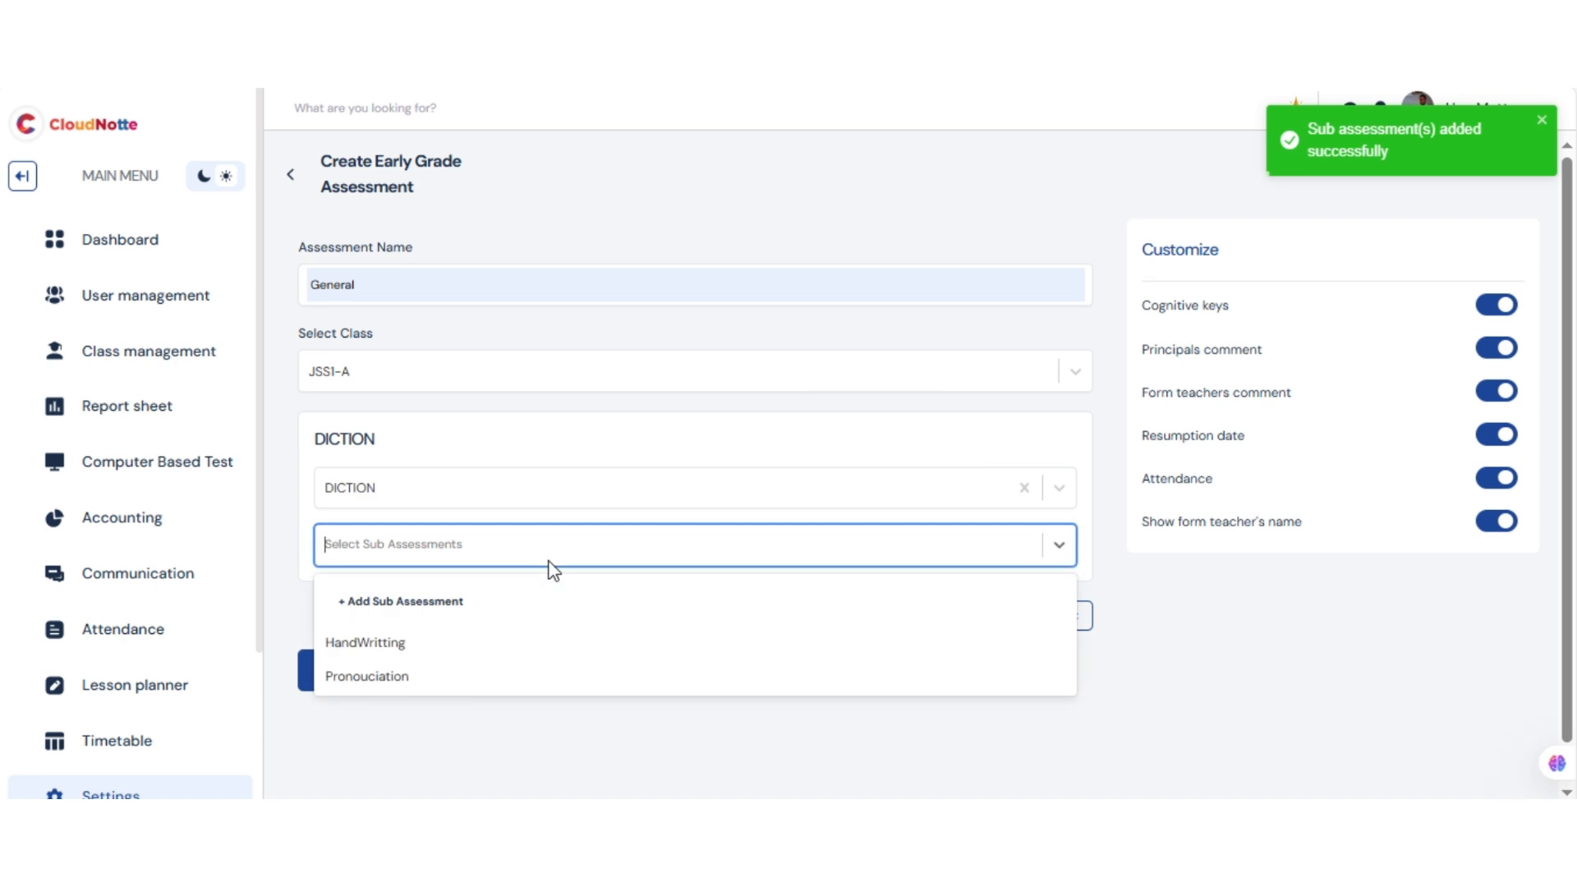
pyautogui.click(409, 645)
pyautogui.click(545, 552)
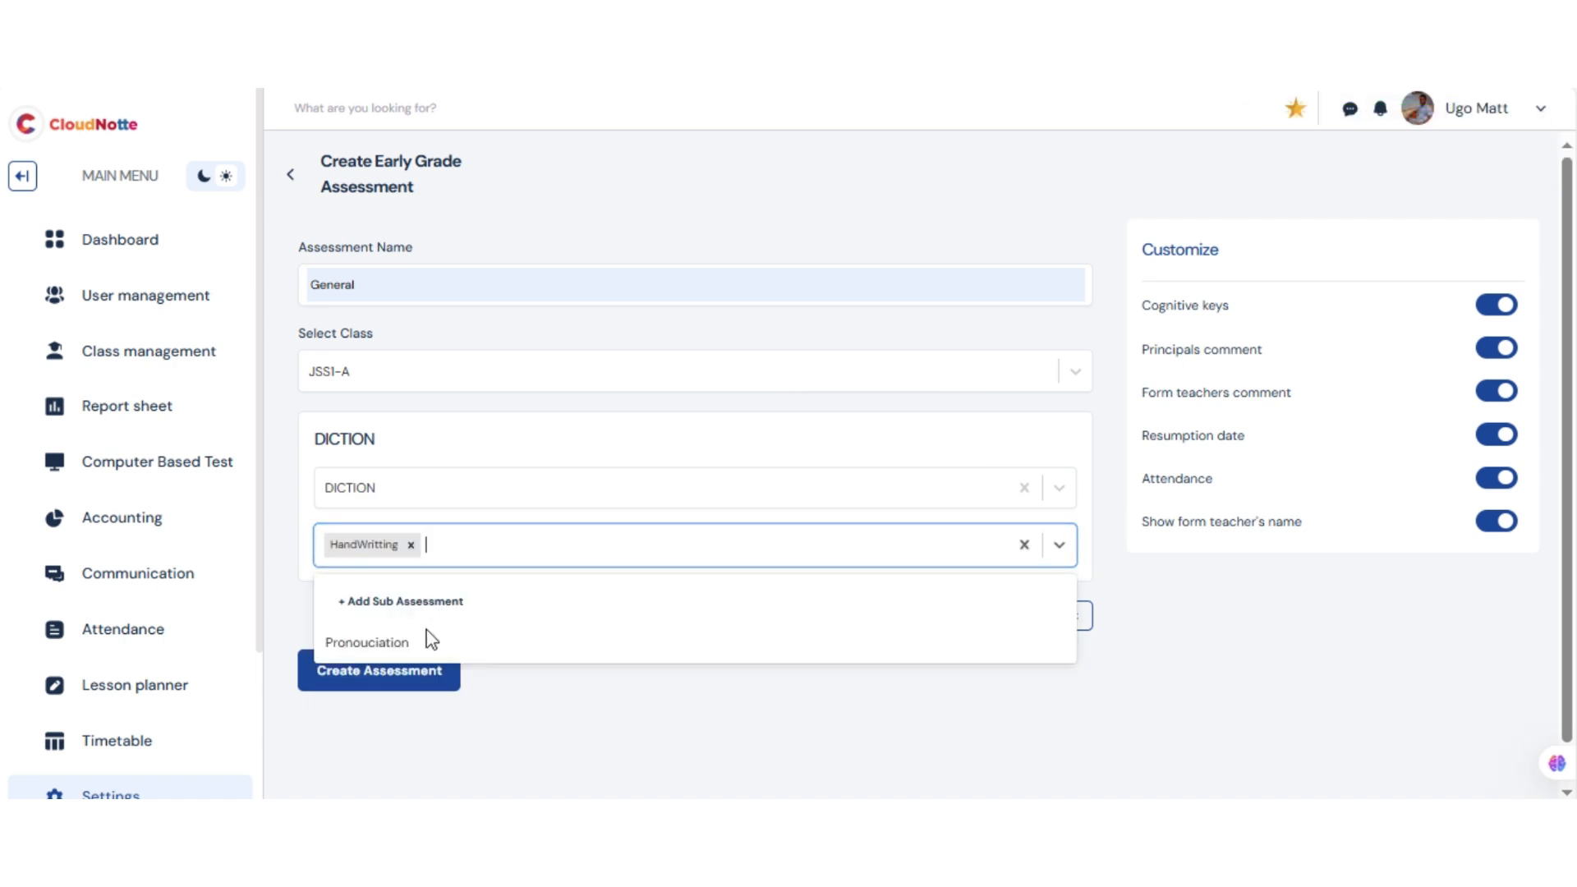
pyautogui.click(426, 642)
pyautogui.click(579, 548)
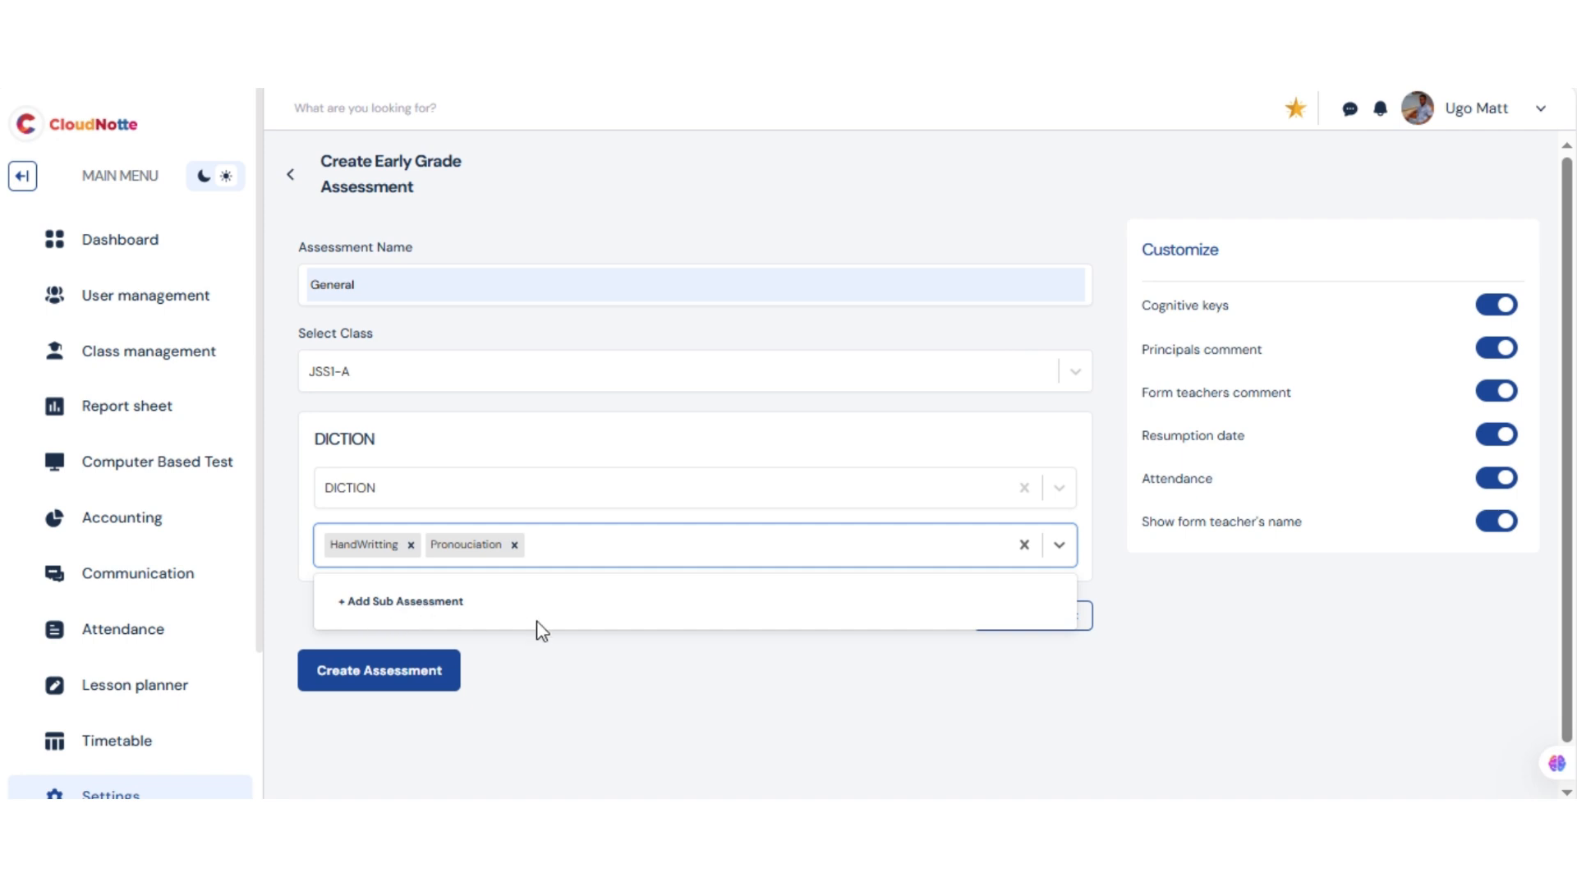
pyautogui.click(941, 683)
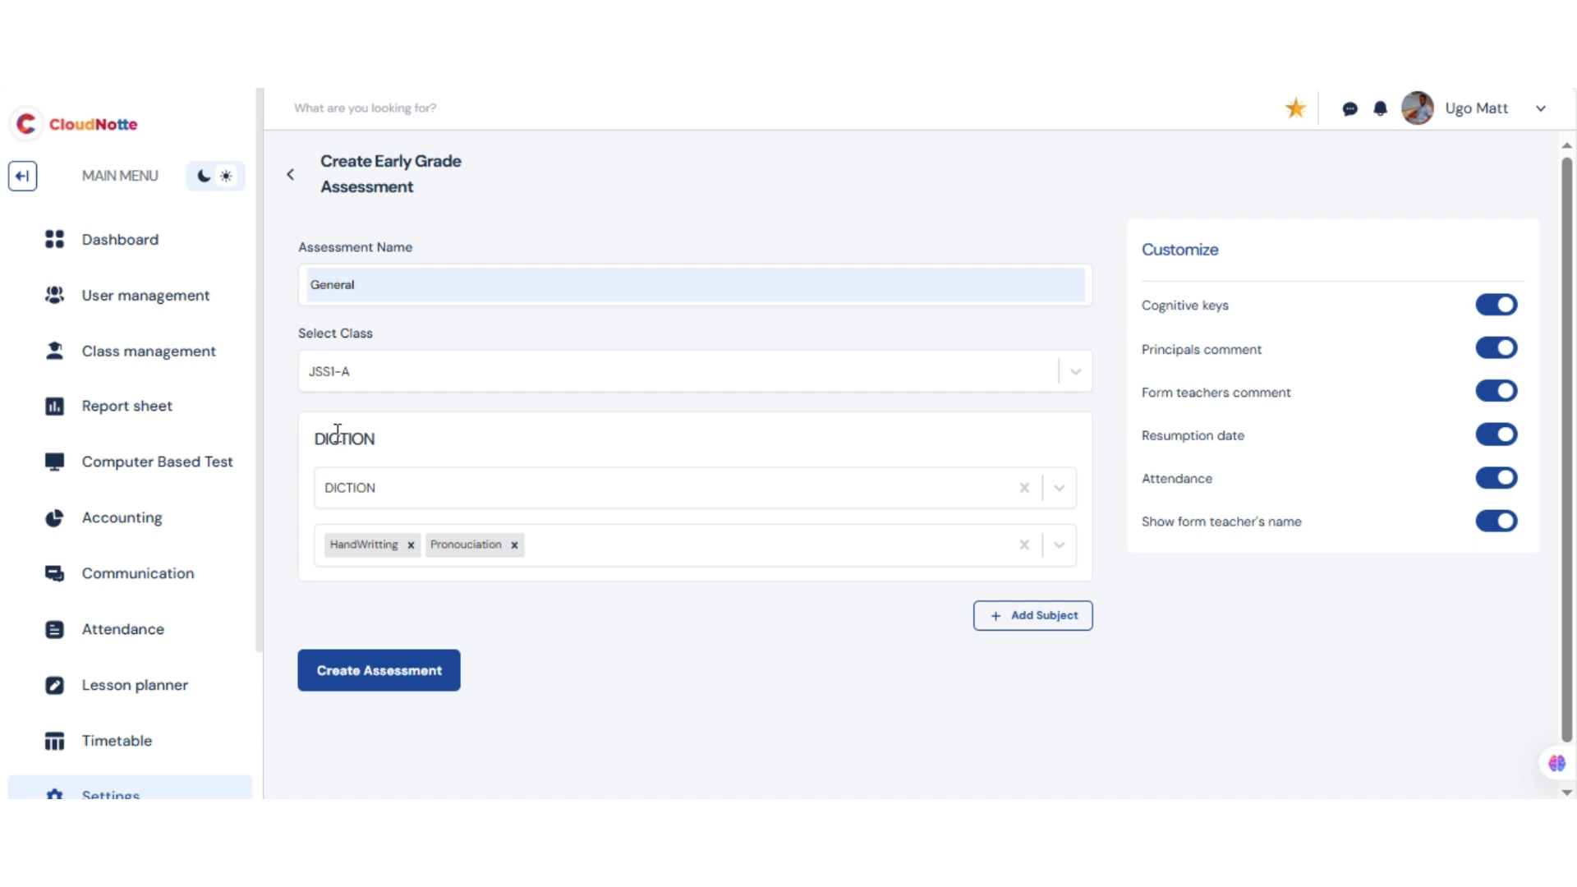
# Add a second subject, choose FINE ART, and open the dialog for adding its sub-assessments
pyautogui.click(1055, 616)
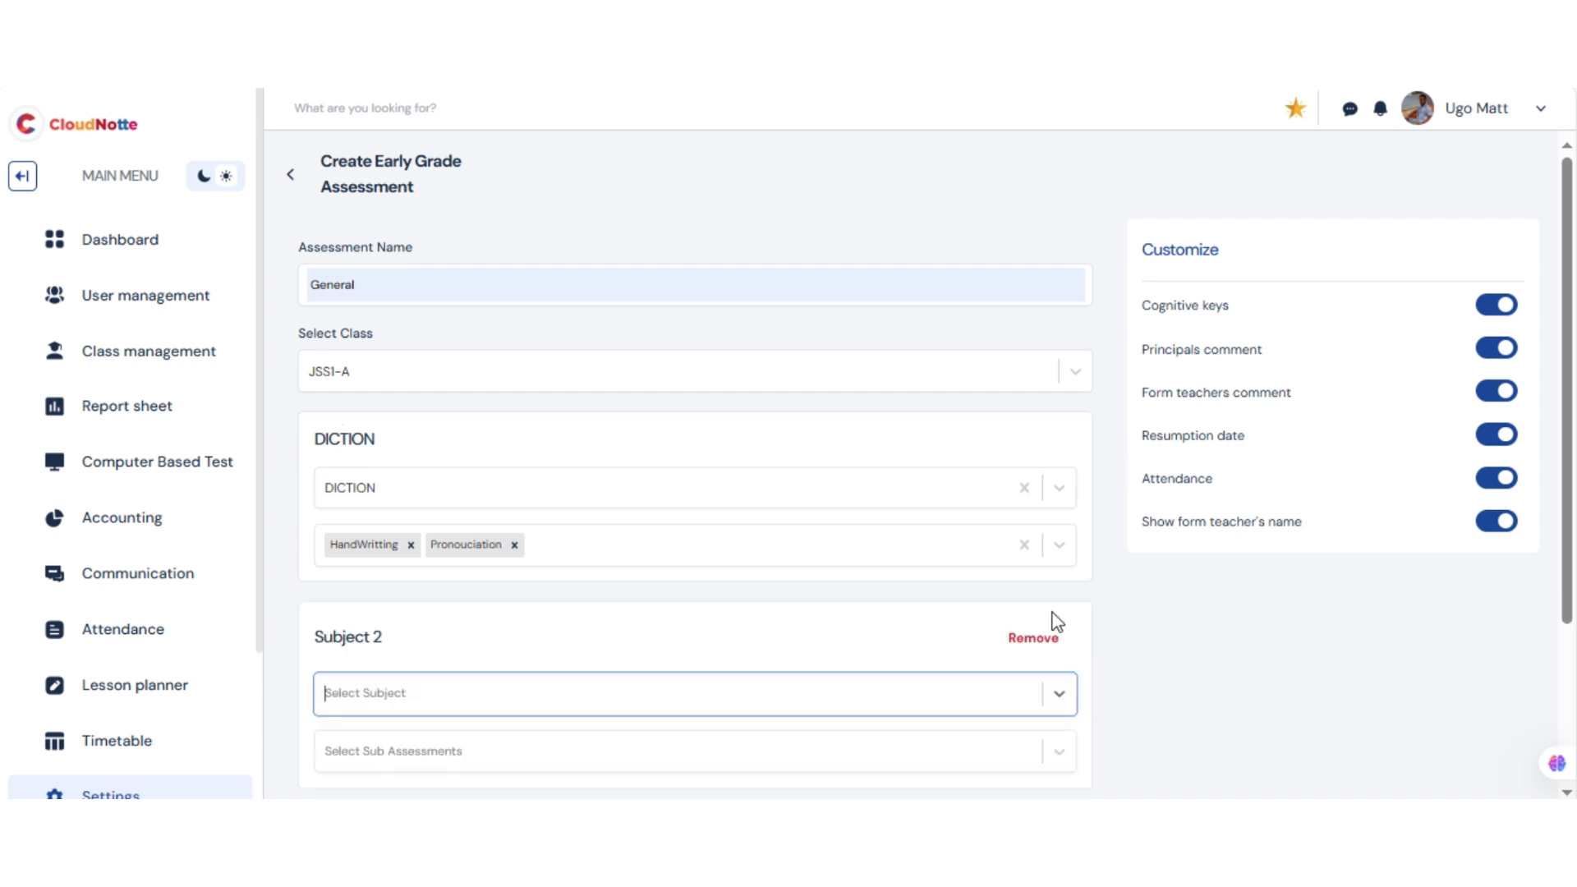
pyautogui.scroll(-2, 1574, 421)
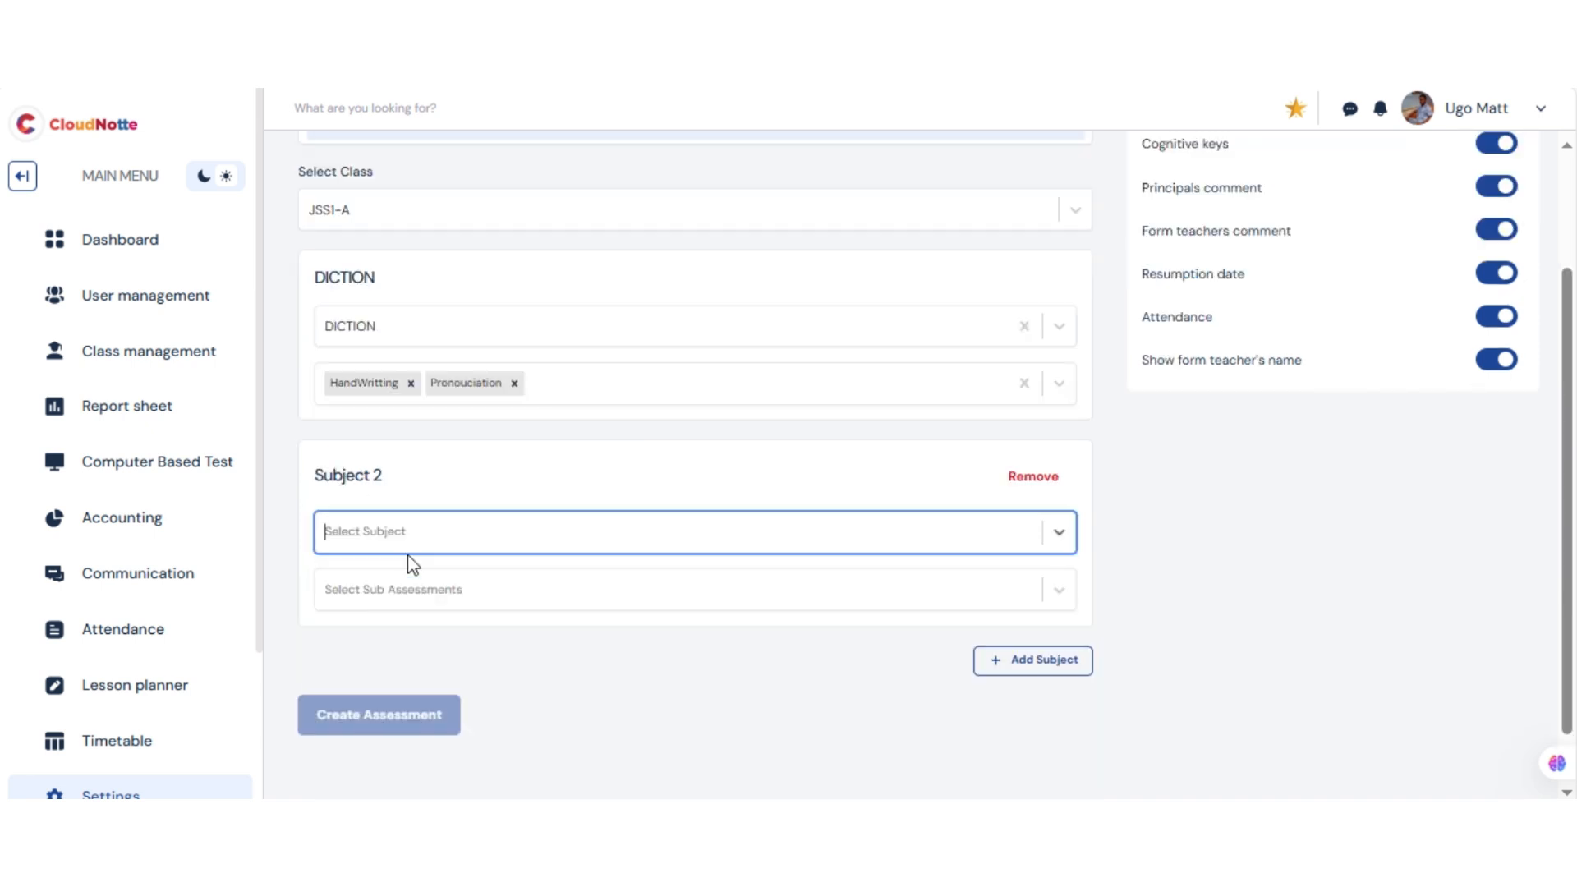
pyautogui.click(392, 540)
pyautogui.click(356, 646)
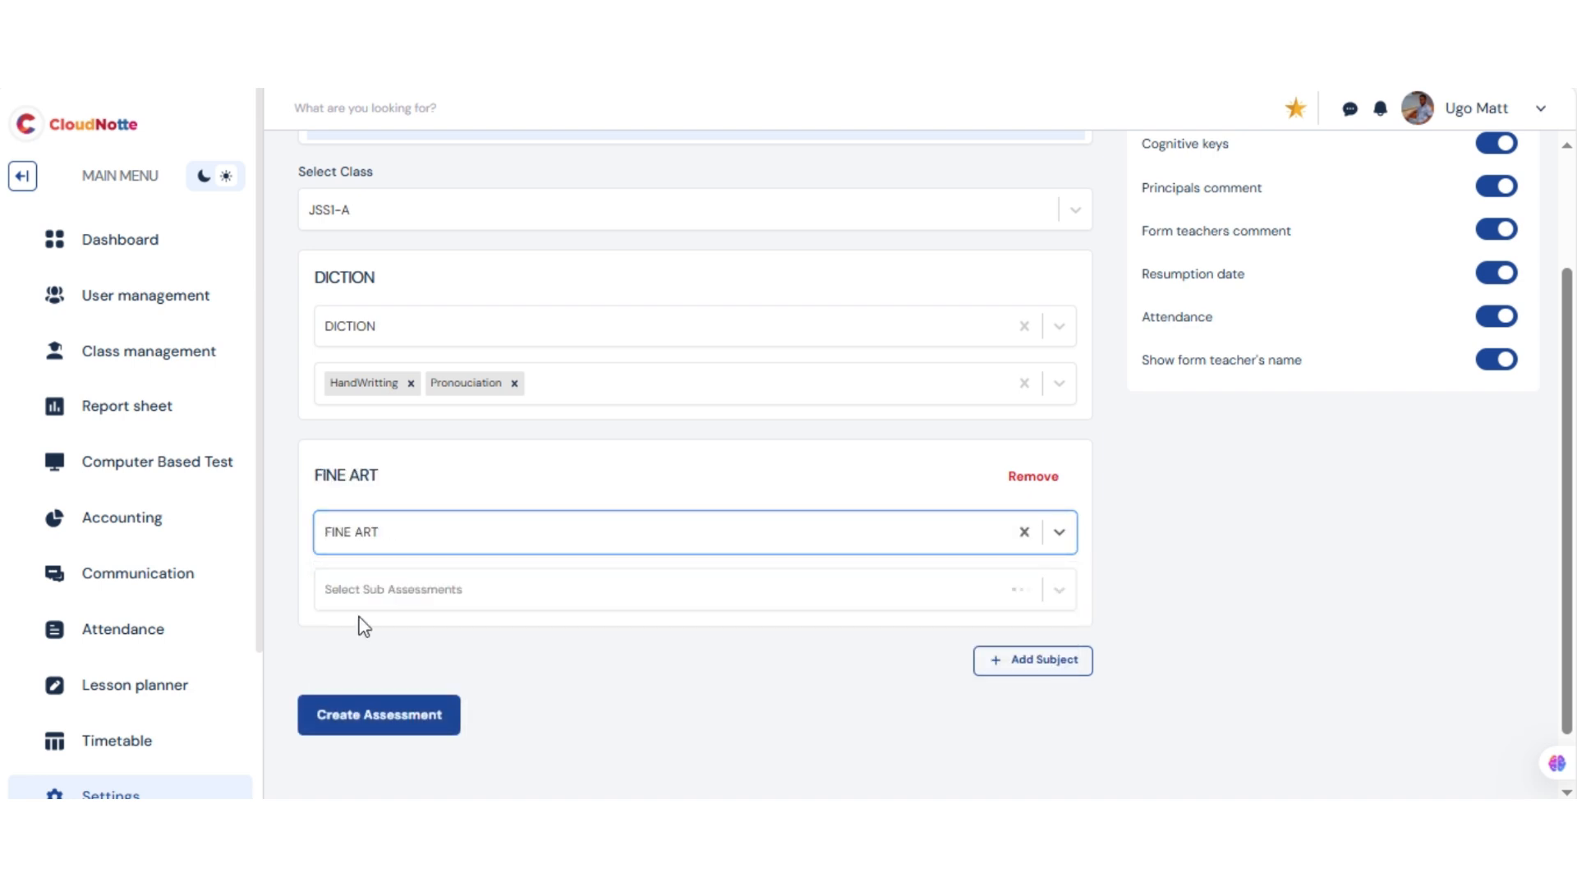
pyautogui.click(371, 589)
pyautogui.click(364, 647)
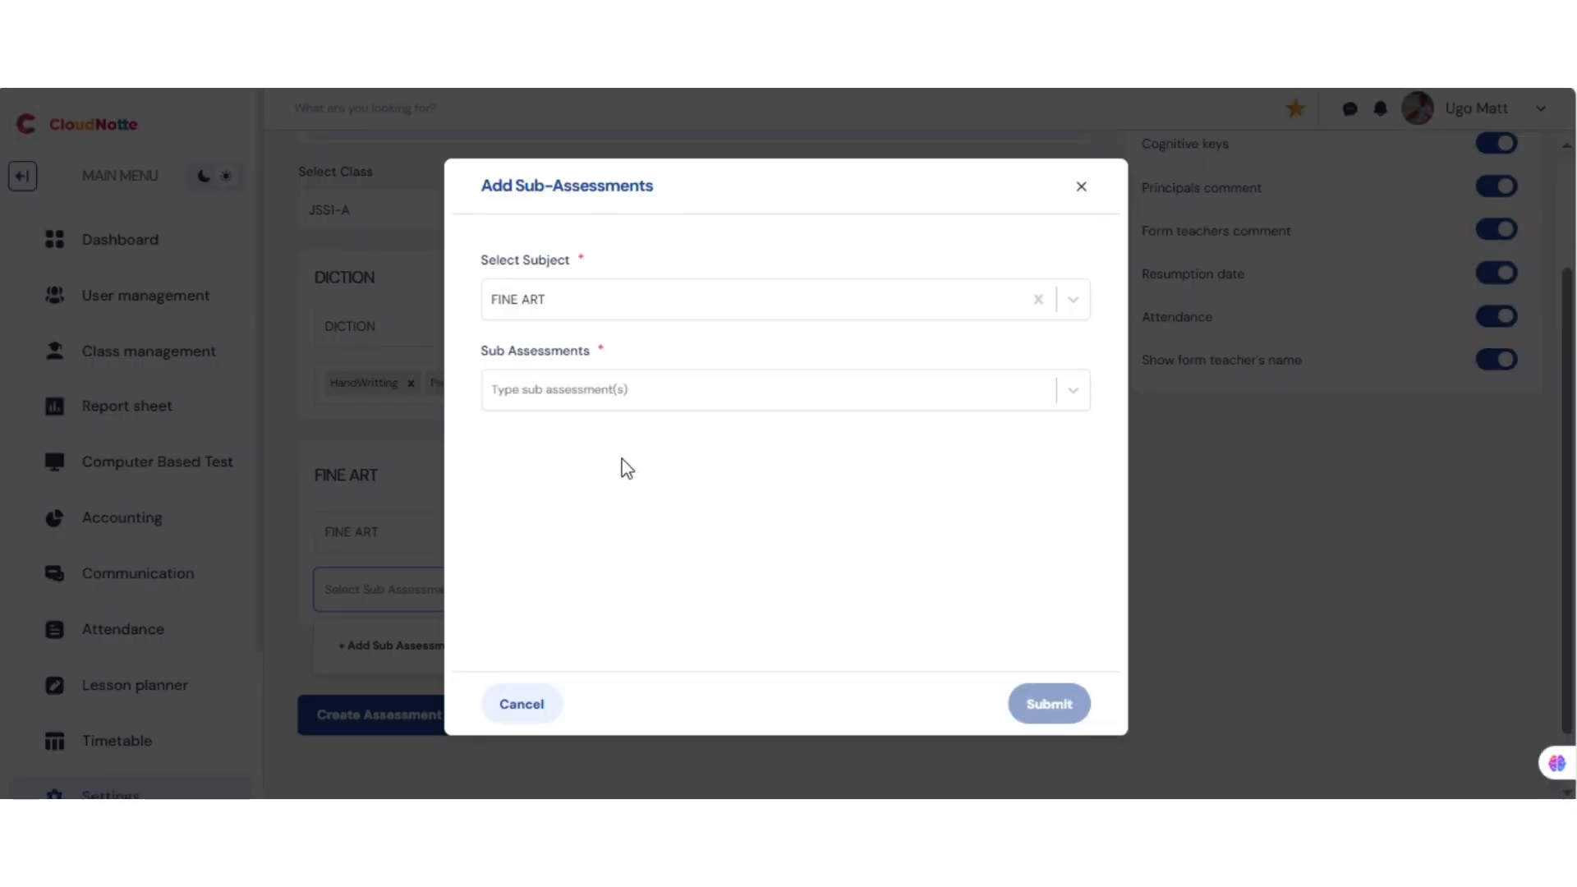
# Create the sub-assessments Drawing and Painting for FINE ART and submit them
pyautogui.click(517, 409)
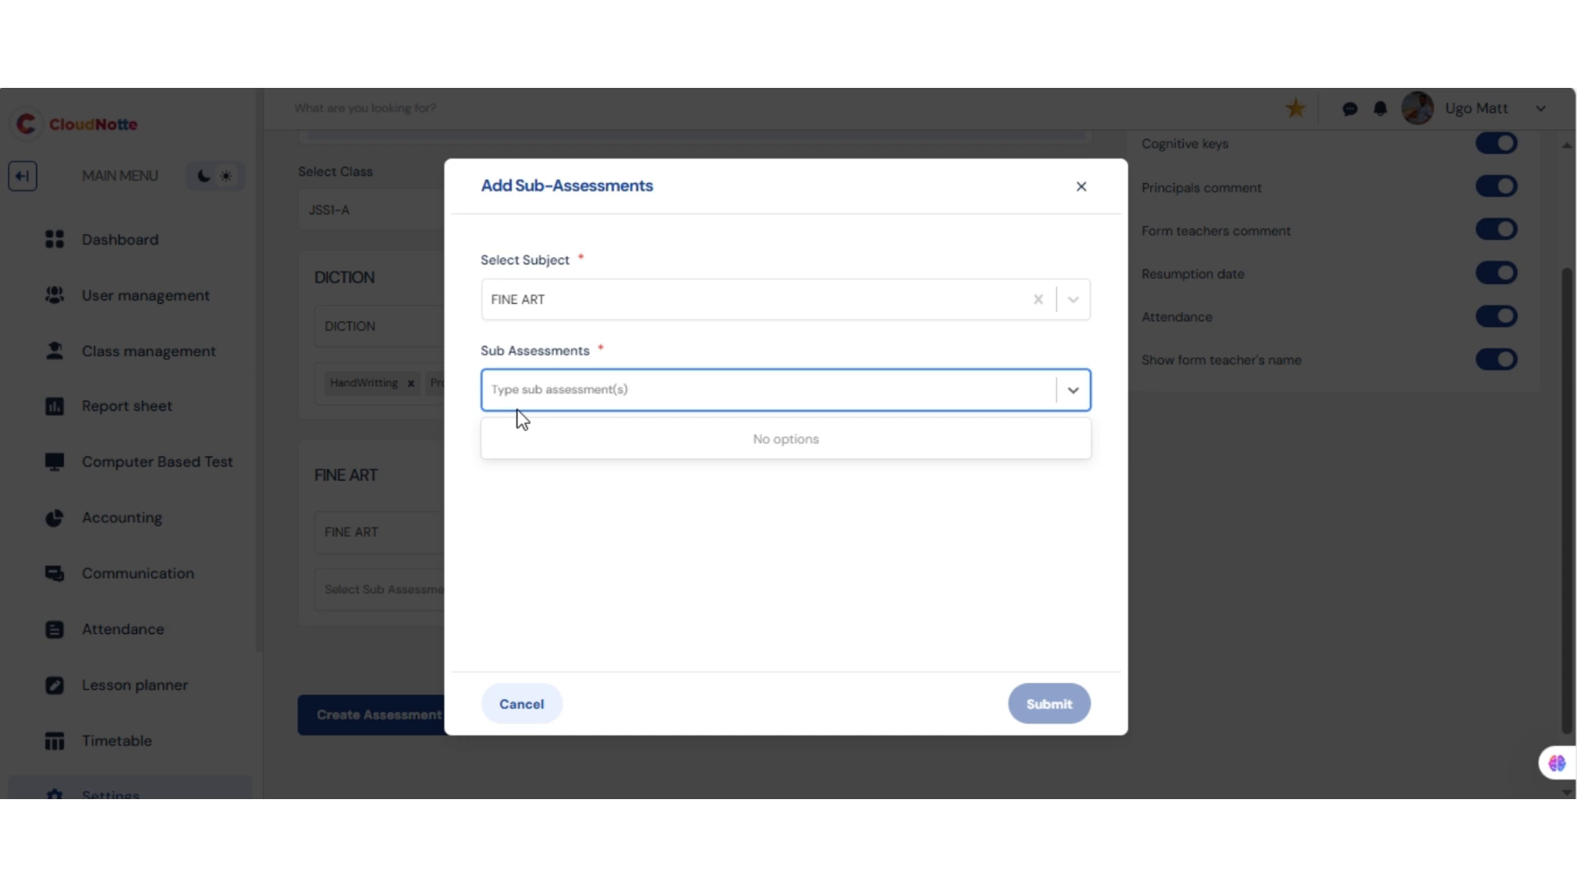
pyautogui.click(577, 398)
pyautogui.click(578, 397)
pyautogui.write('Drawing')
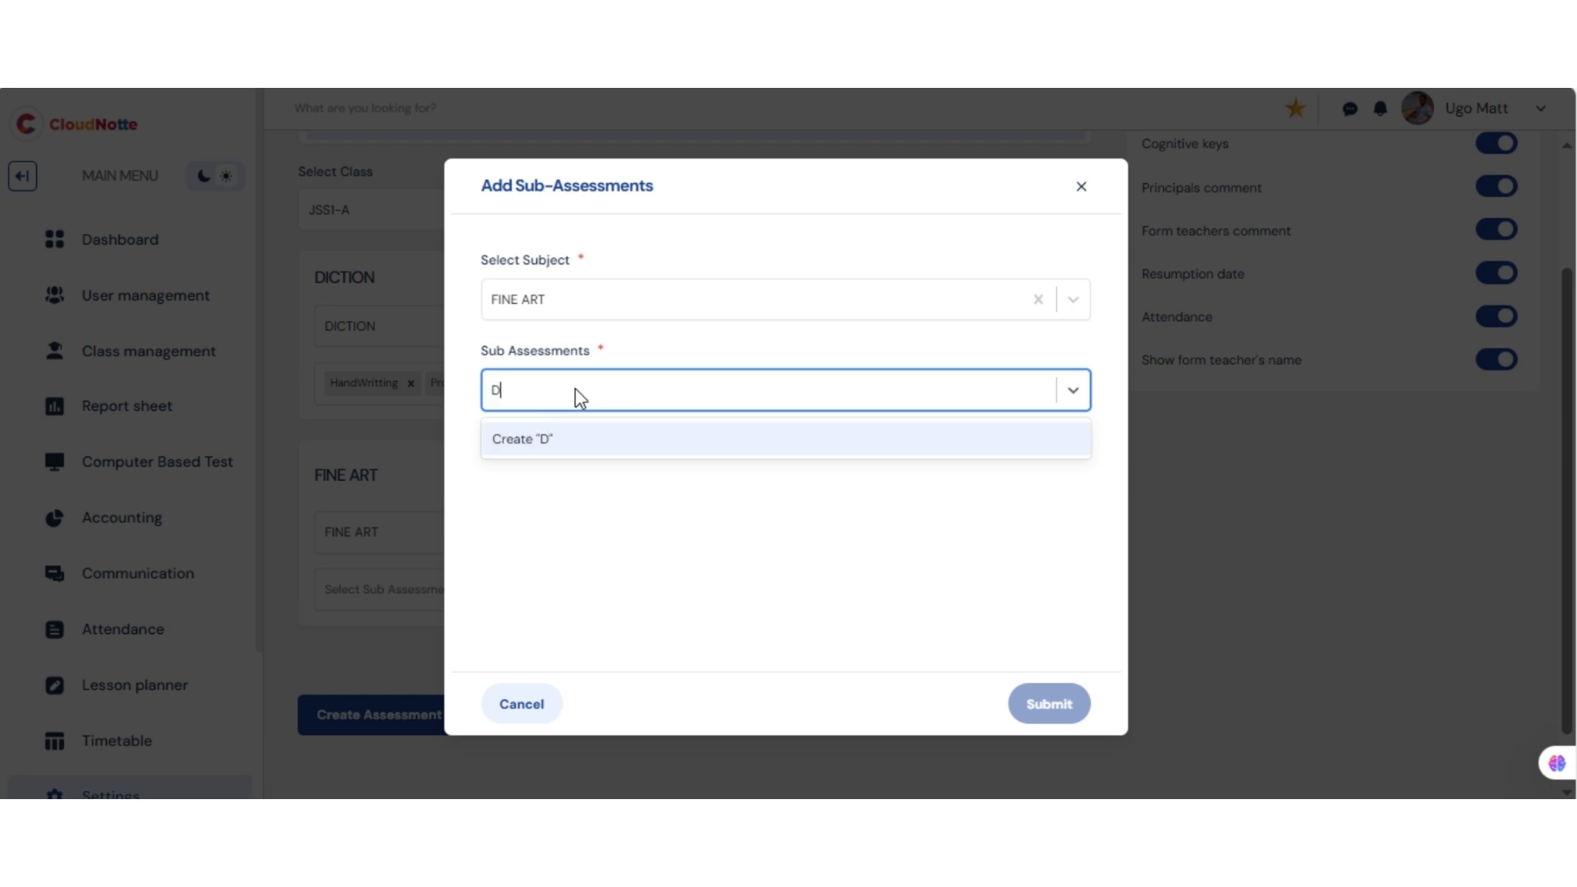
pyautogui.click(557, 444)
pyautogui.write('Painting')
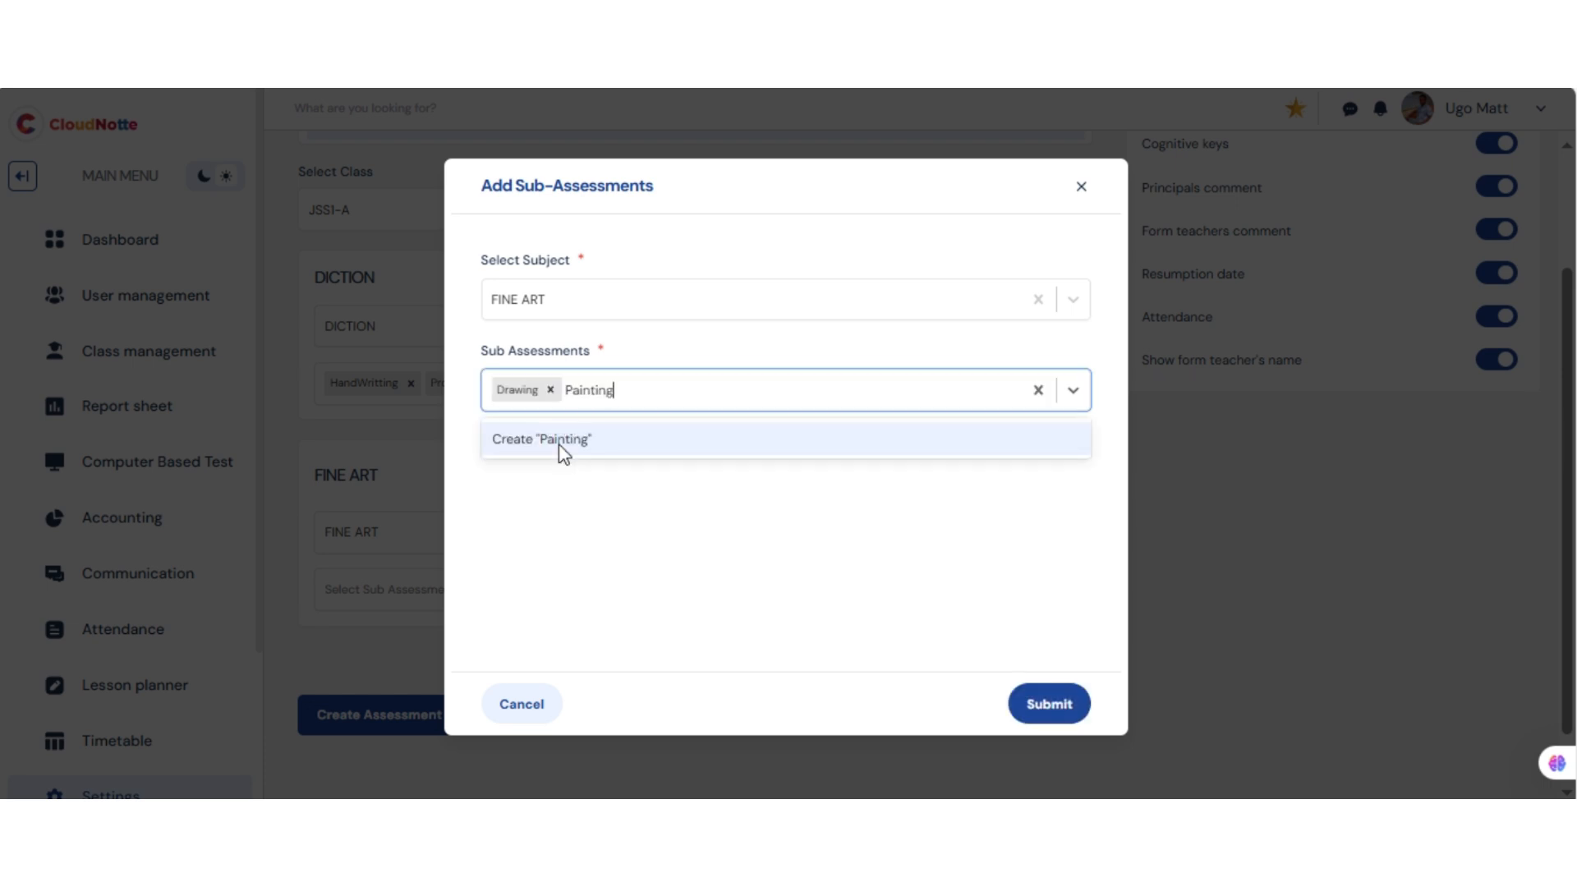
pyautogui.click(558, 444)
pyautogui.click(1065, 703)
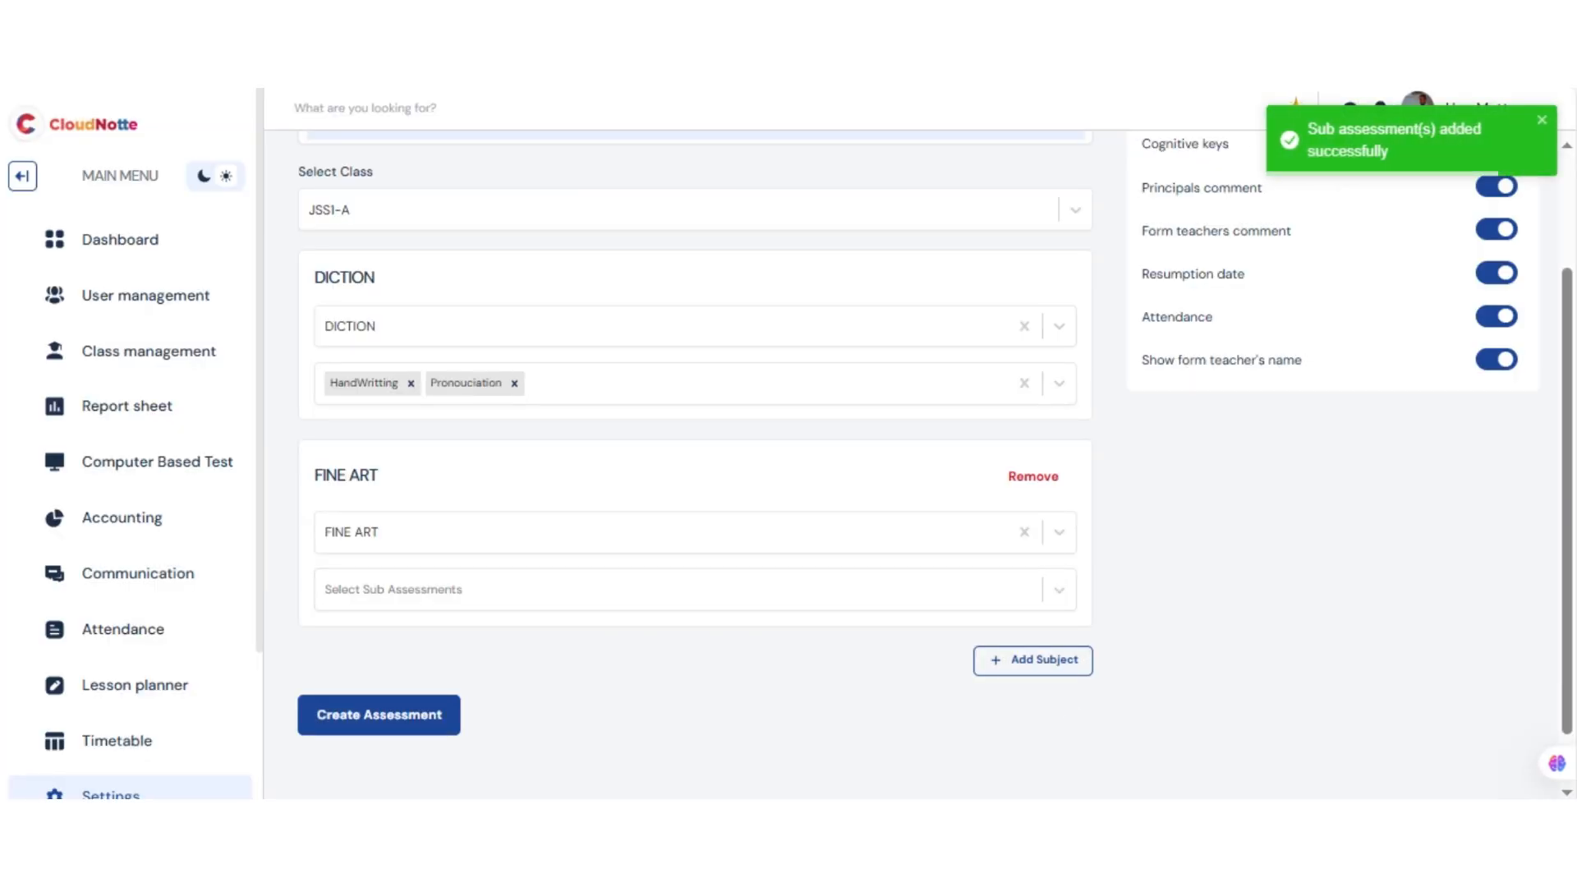
# Create the General early grade assessment
pyautogui.moveTo(1571, 423); pyautogui.dragTo(1563, 258)
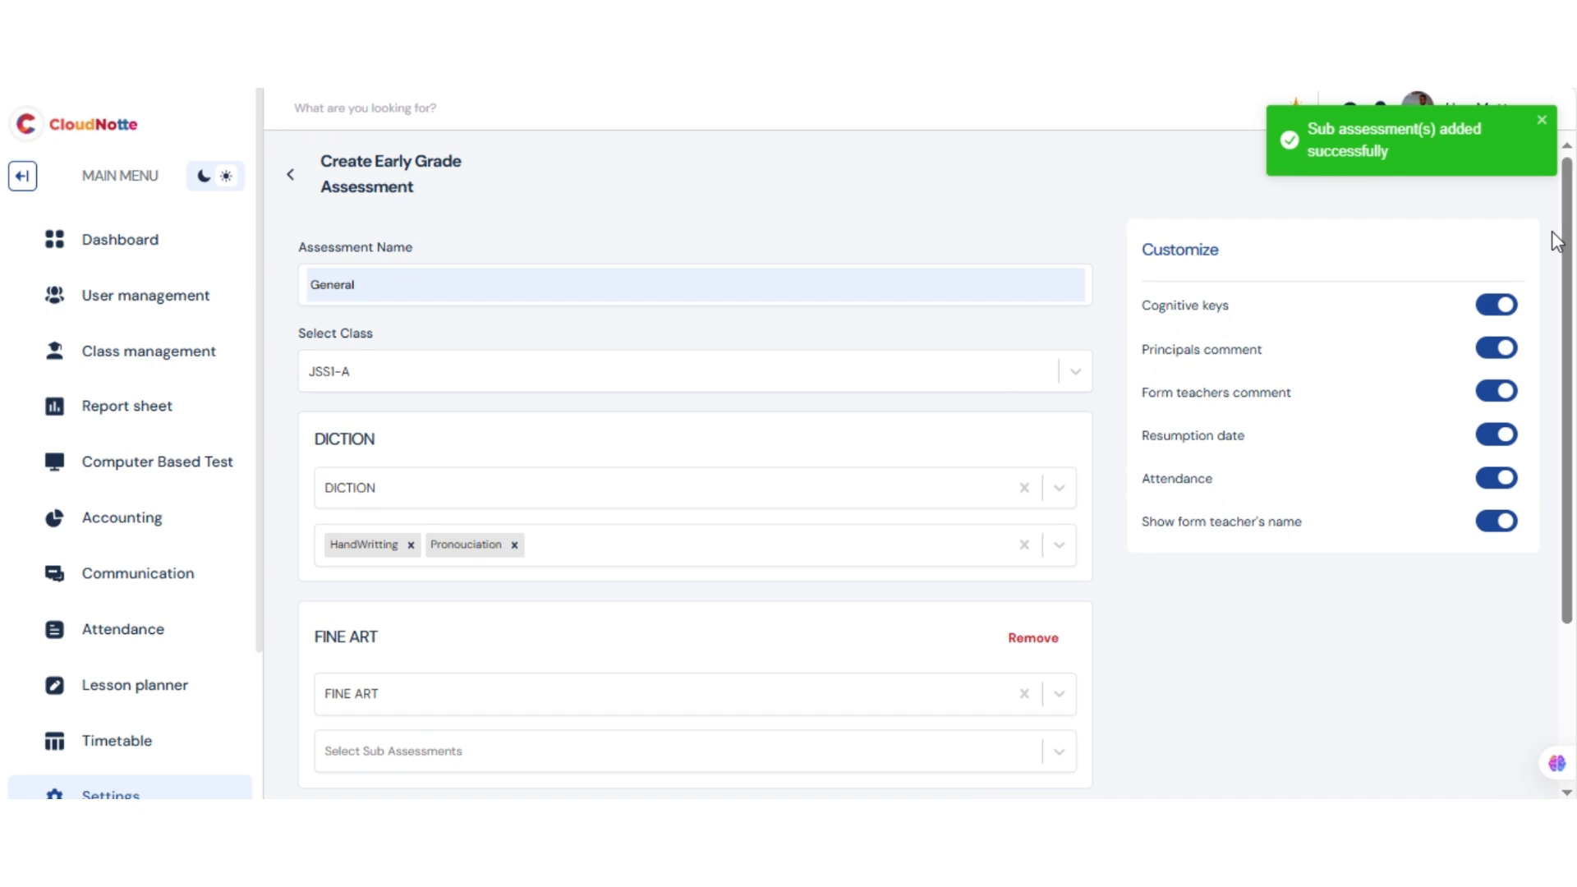
pyautogui.scroll(-1, 1551, 230)
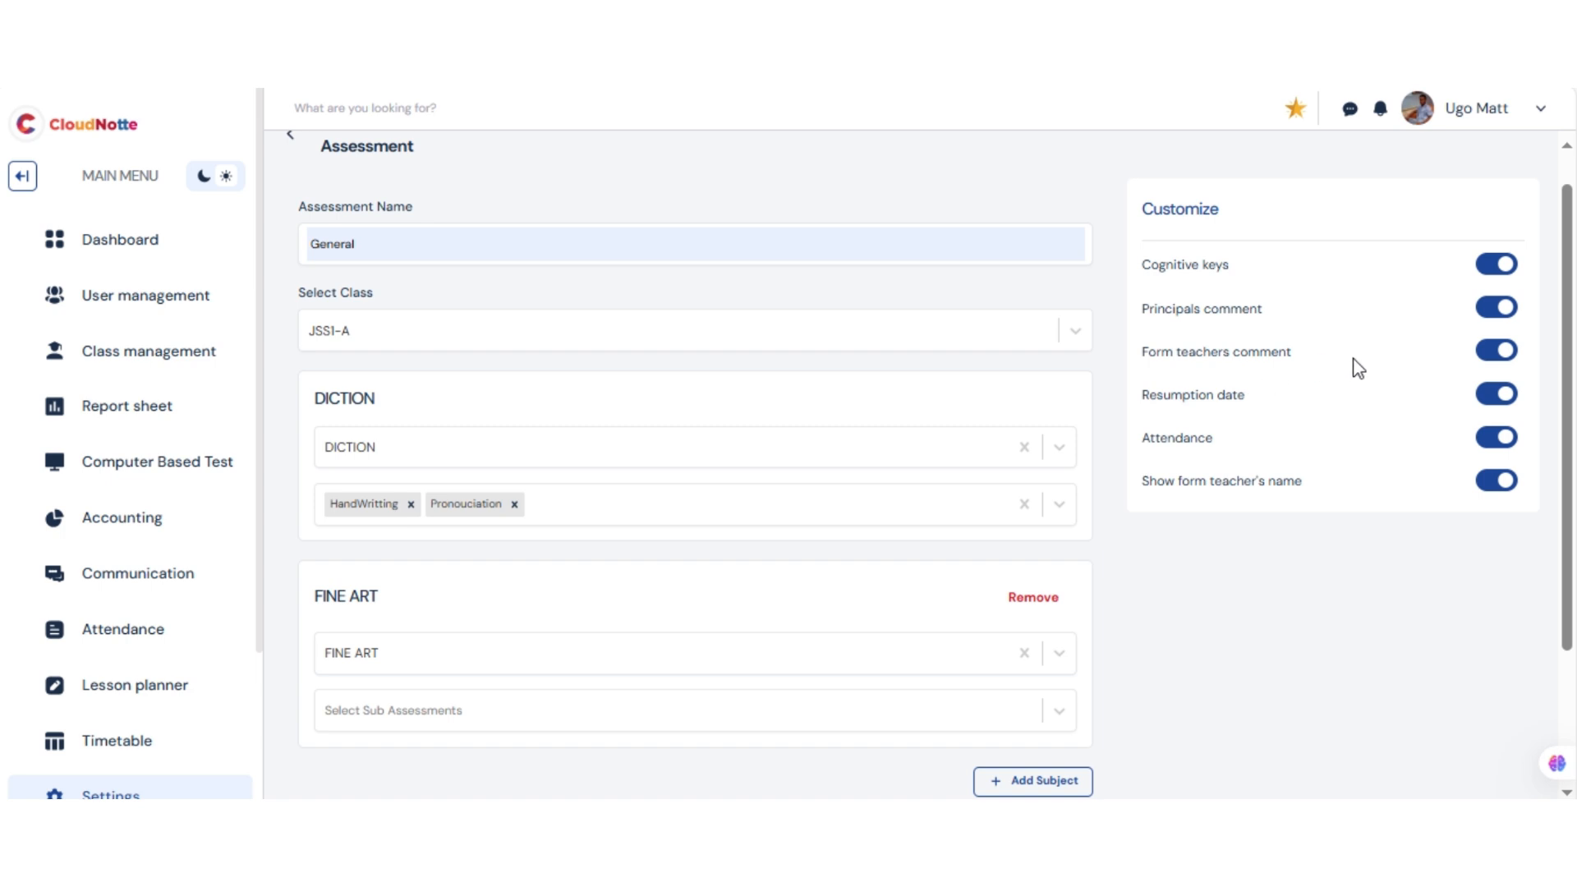
pyautogui.moveTo(1568, 359); pyautogui.dragTo(1575, 285)
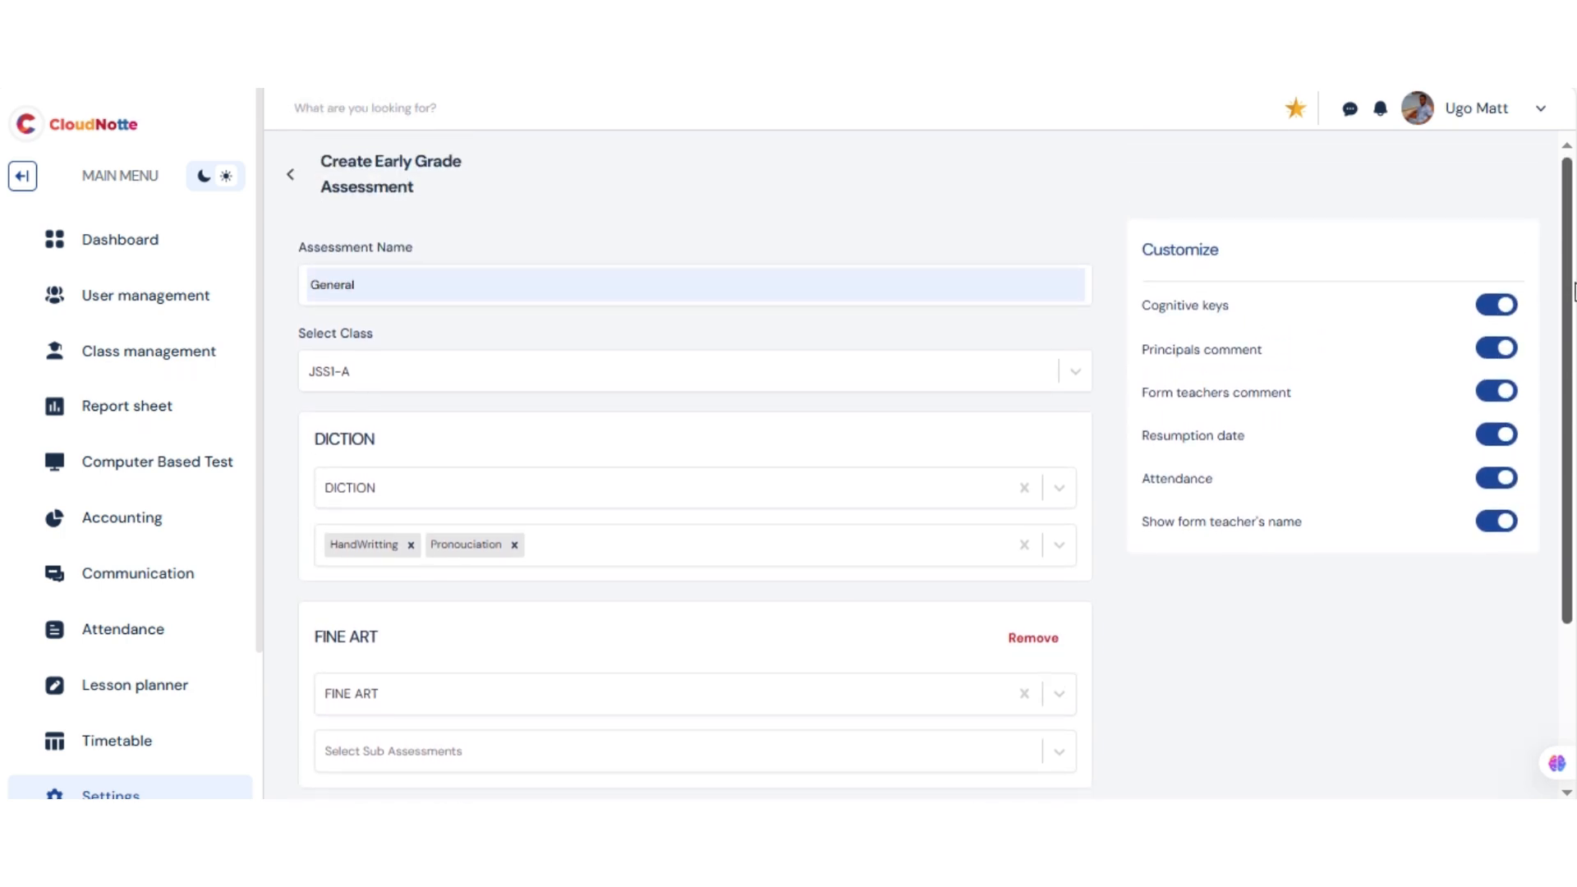
pyautogui.moveTo(1571, 343); pyautogui.dragTo(1571, 497)
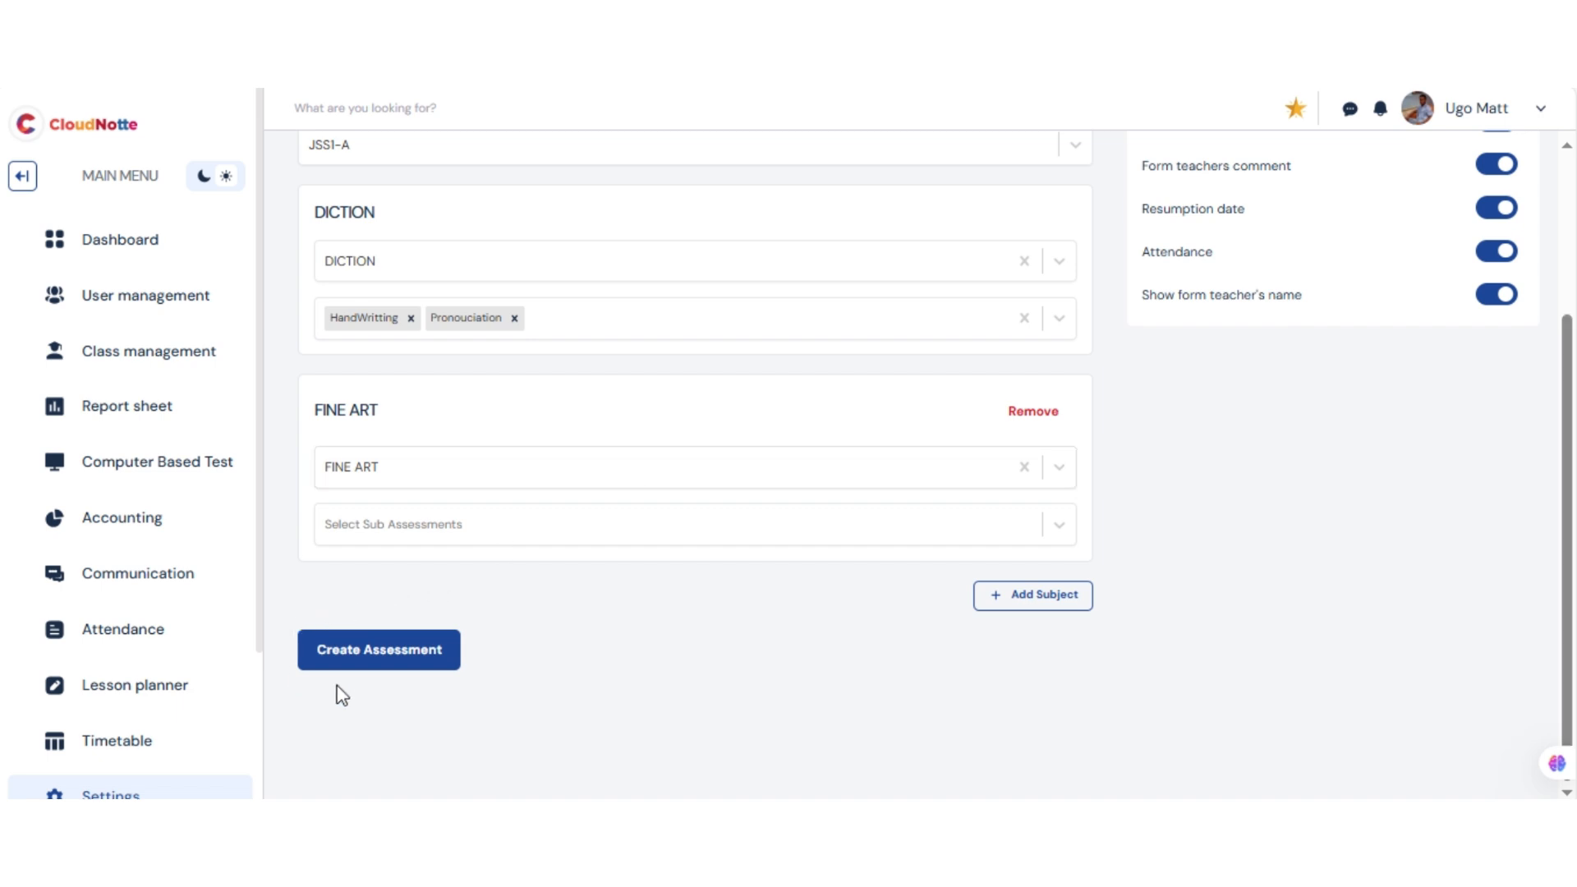
pyautogui.click(381, 660)
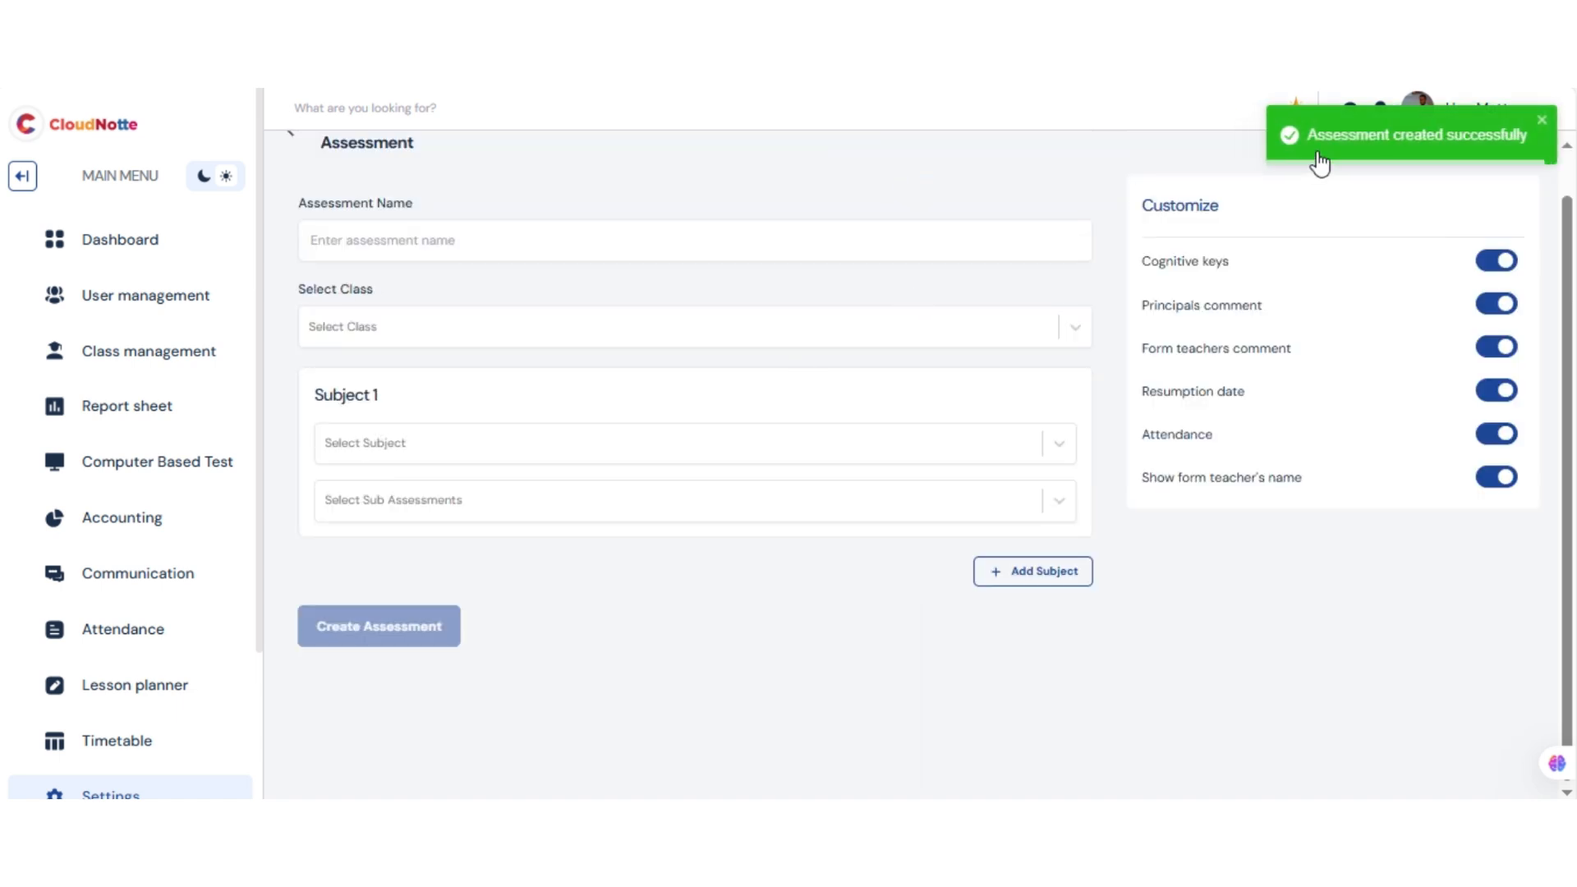
# Open the Early Grade assessments list in the report sheet settings and filter it by SECOND TERM and class JSS1-A
pyautogui.scroll(2, 1571, 226)
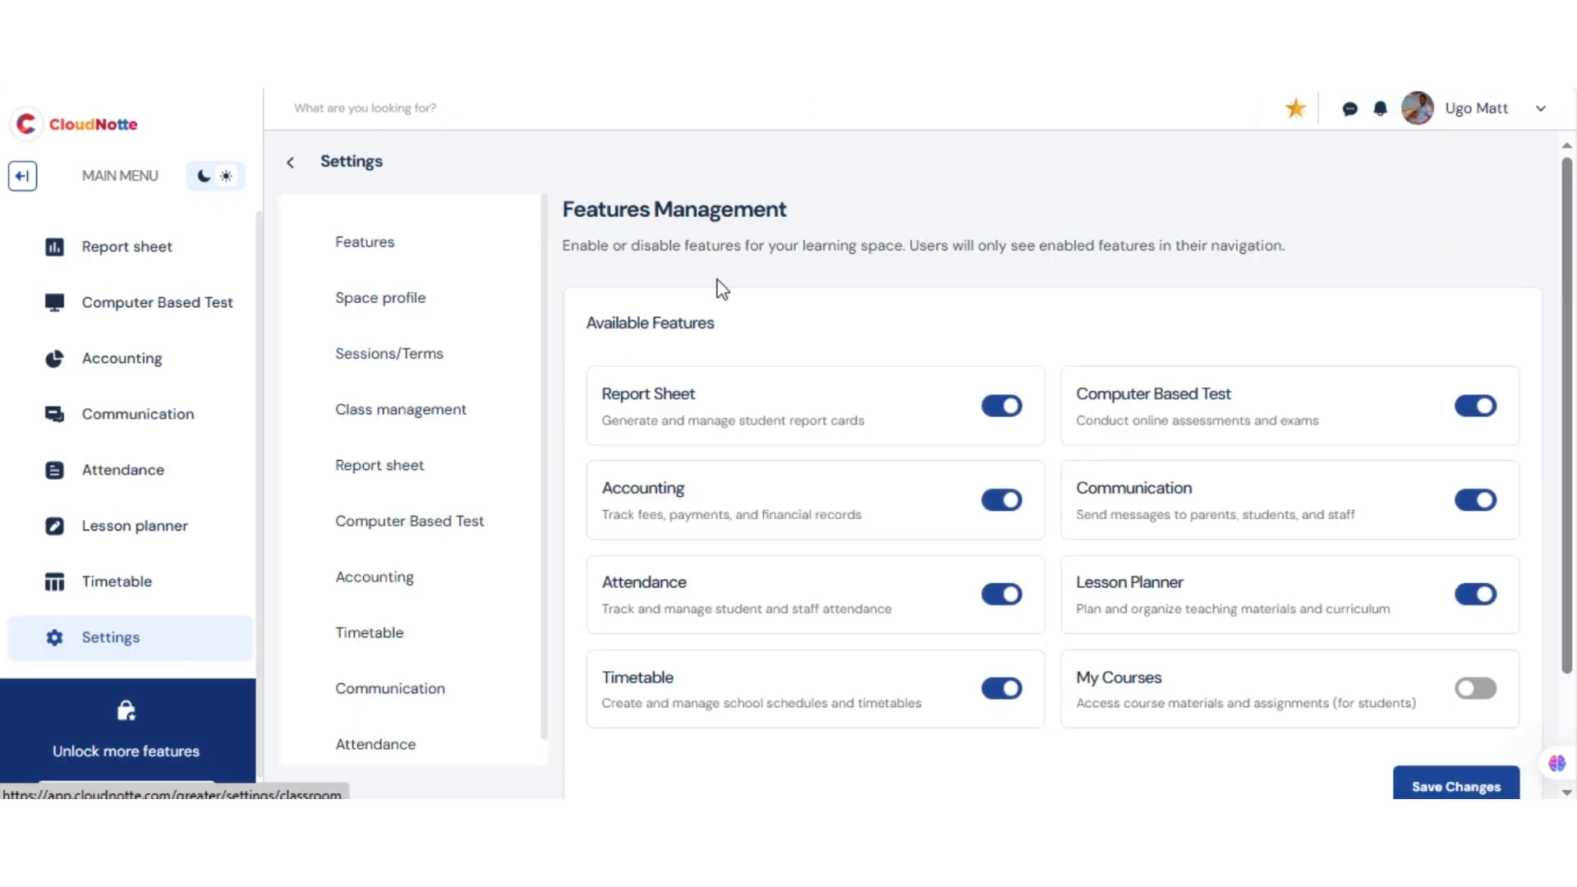
pyautogui.click(408, 472)
pyautogui.click(1180, 219)
pyautogui.click(1055, 230)
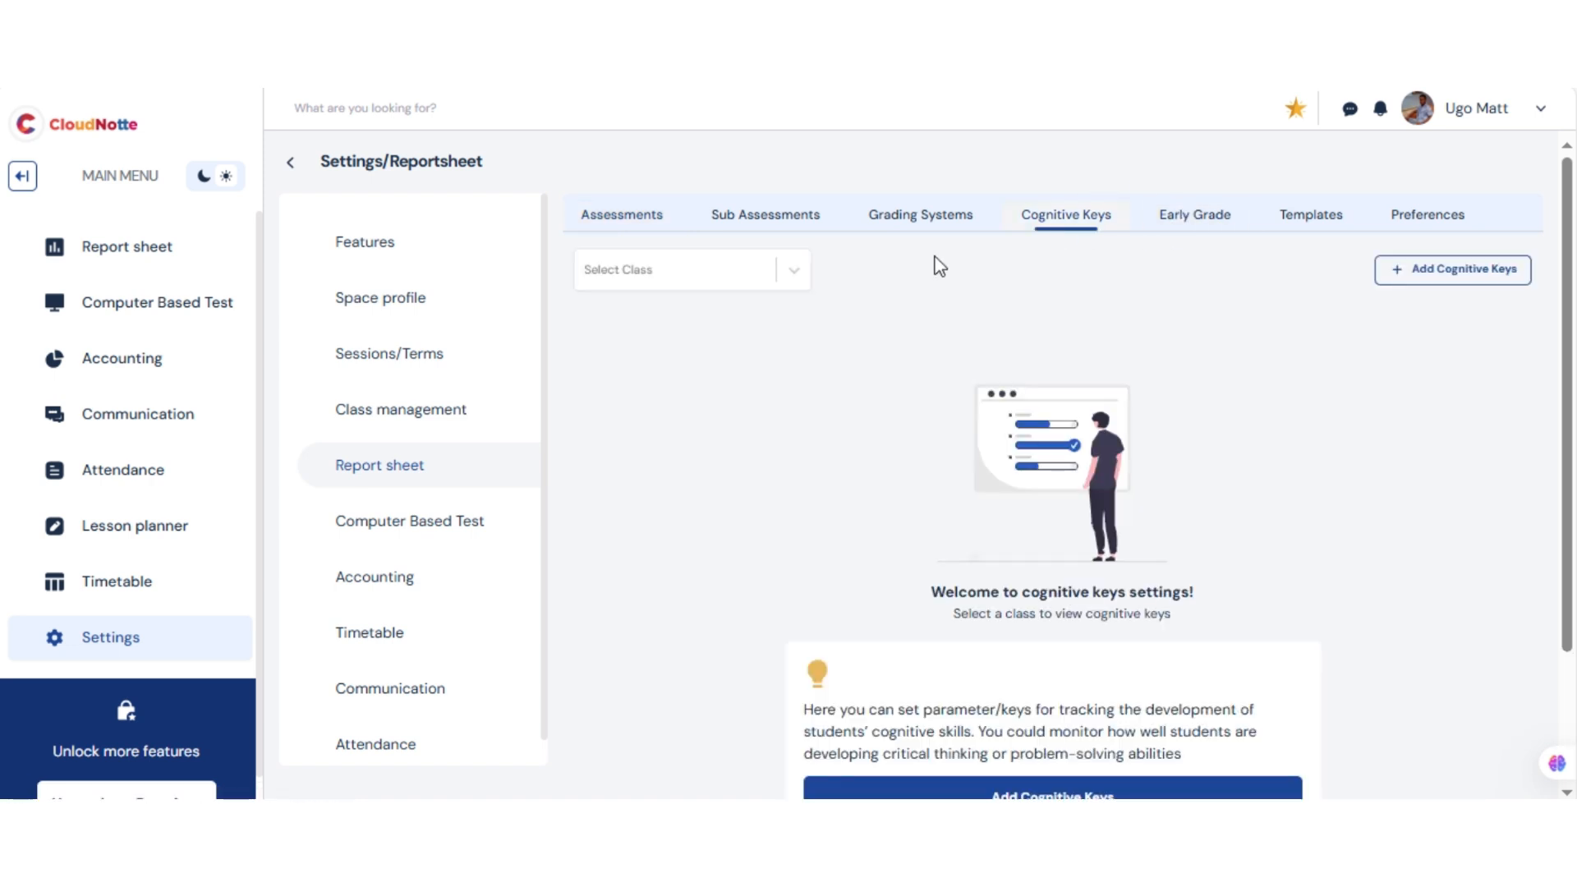
pyautogui.click(1184, 219)
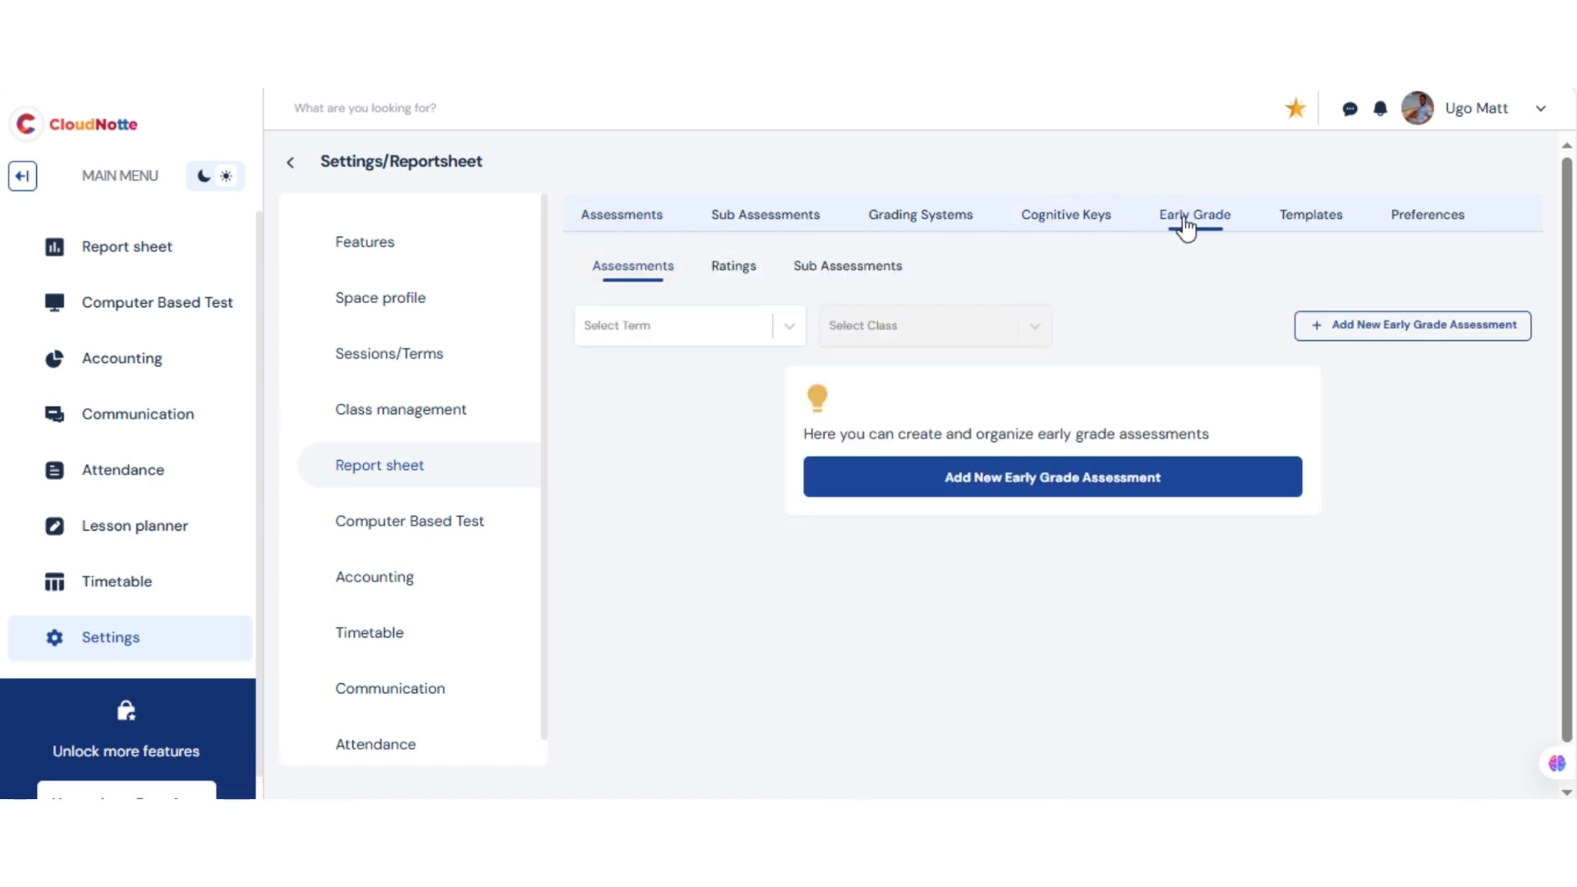
pyautogui.click(649, 326)
pyautogui.click(622, 415)
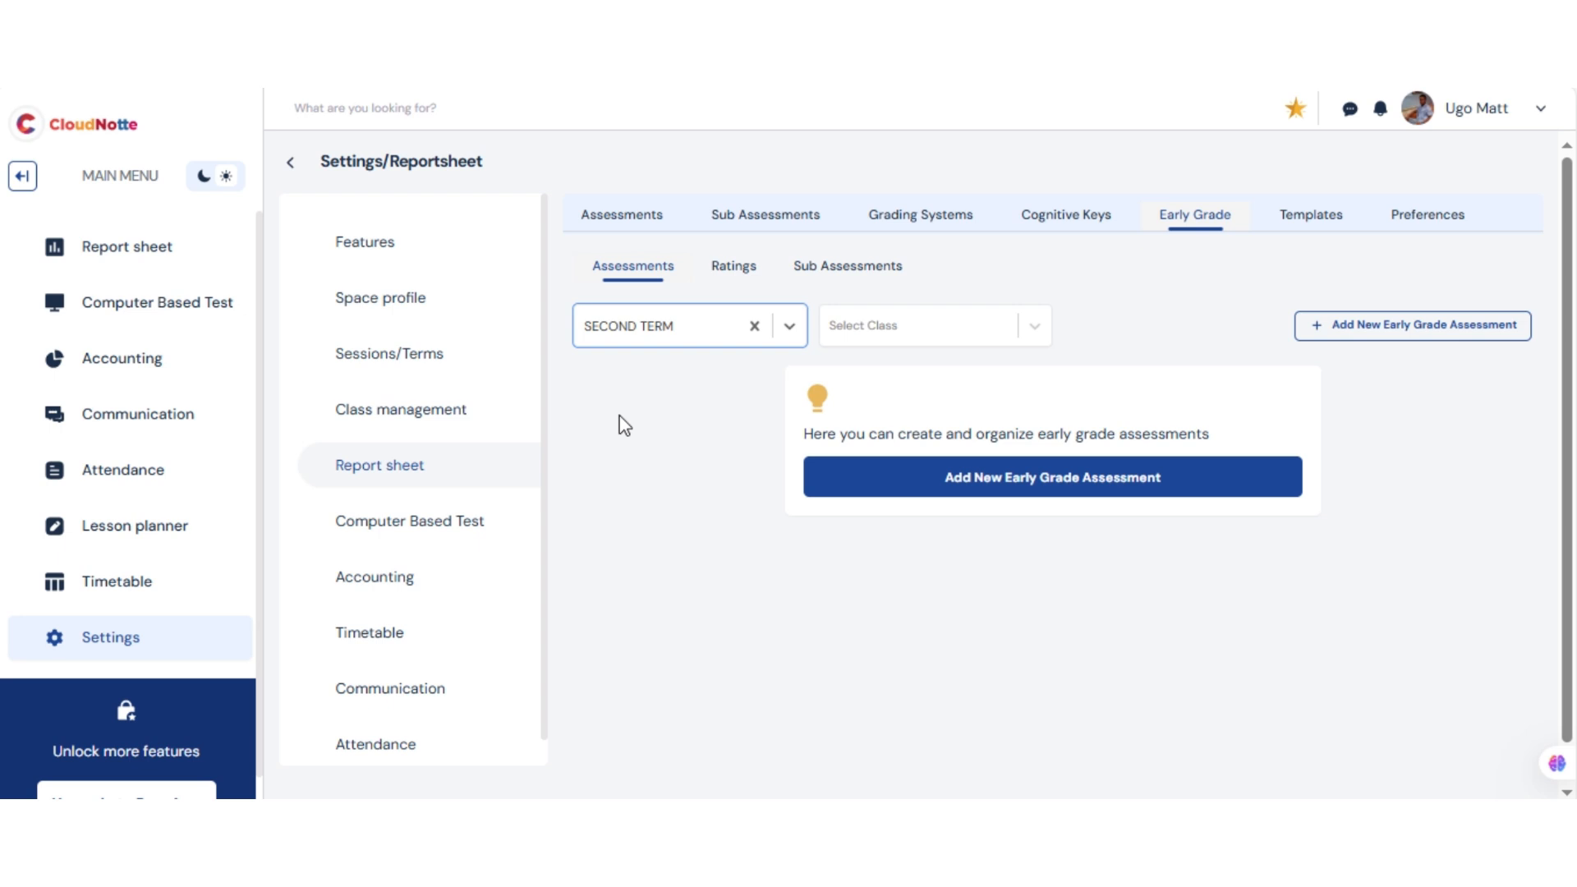
pyautogui.click(938, 328)
pyautogui.click(874, 410)
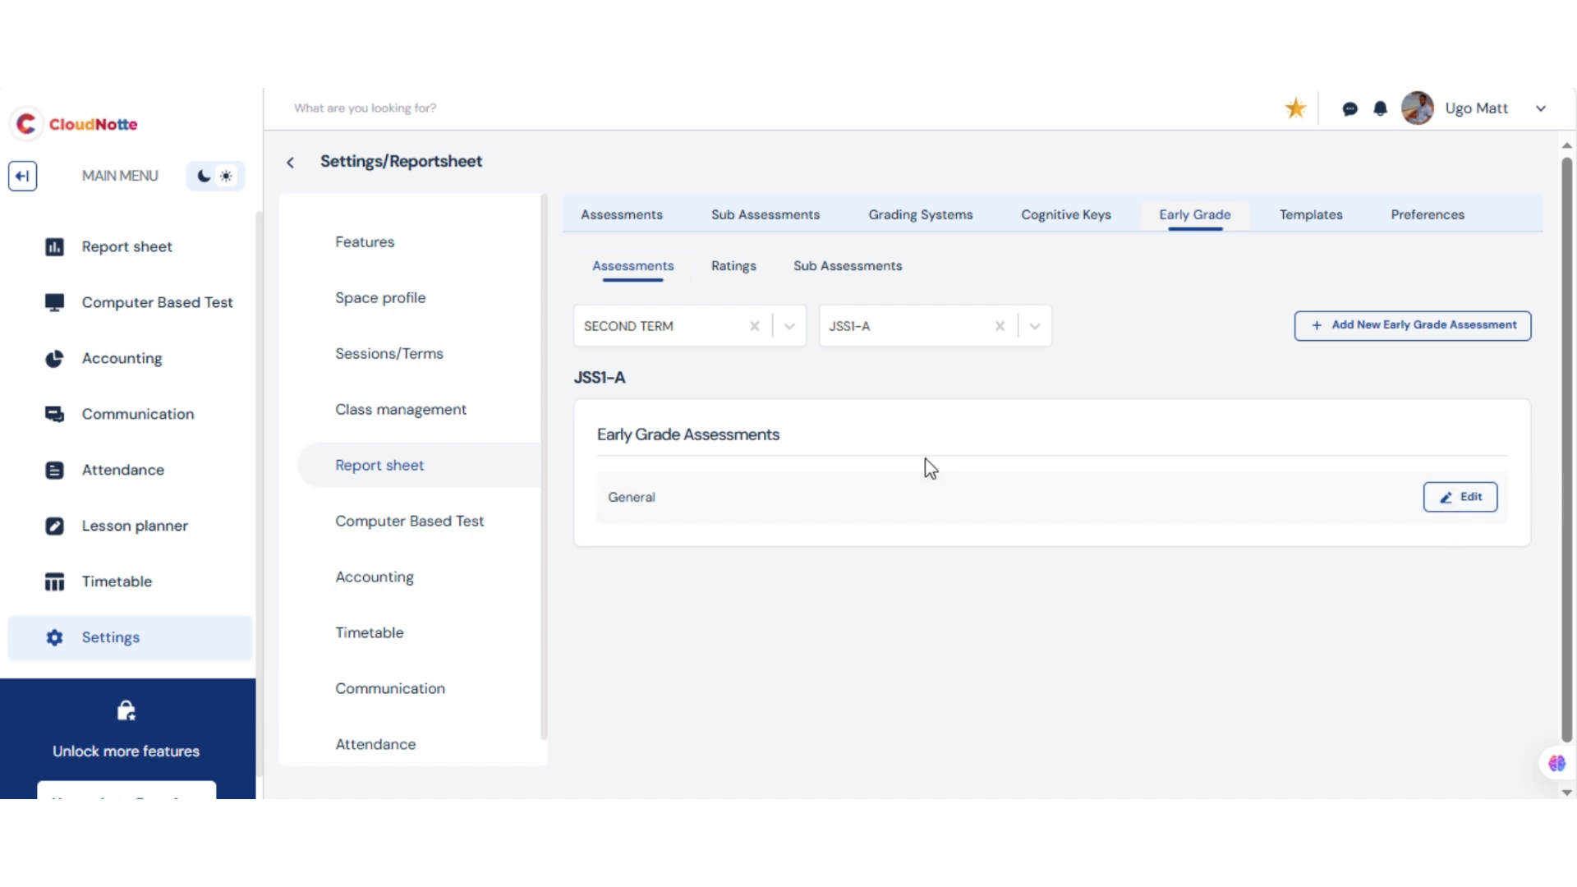
# Start adding early grade rating keys and select class JSS1-A for all of them
pyautogui.click(739, 282)
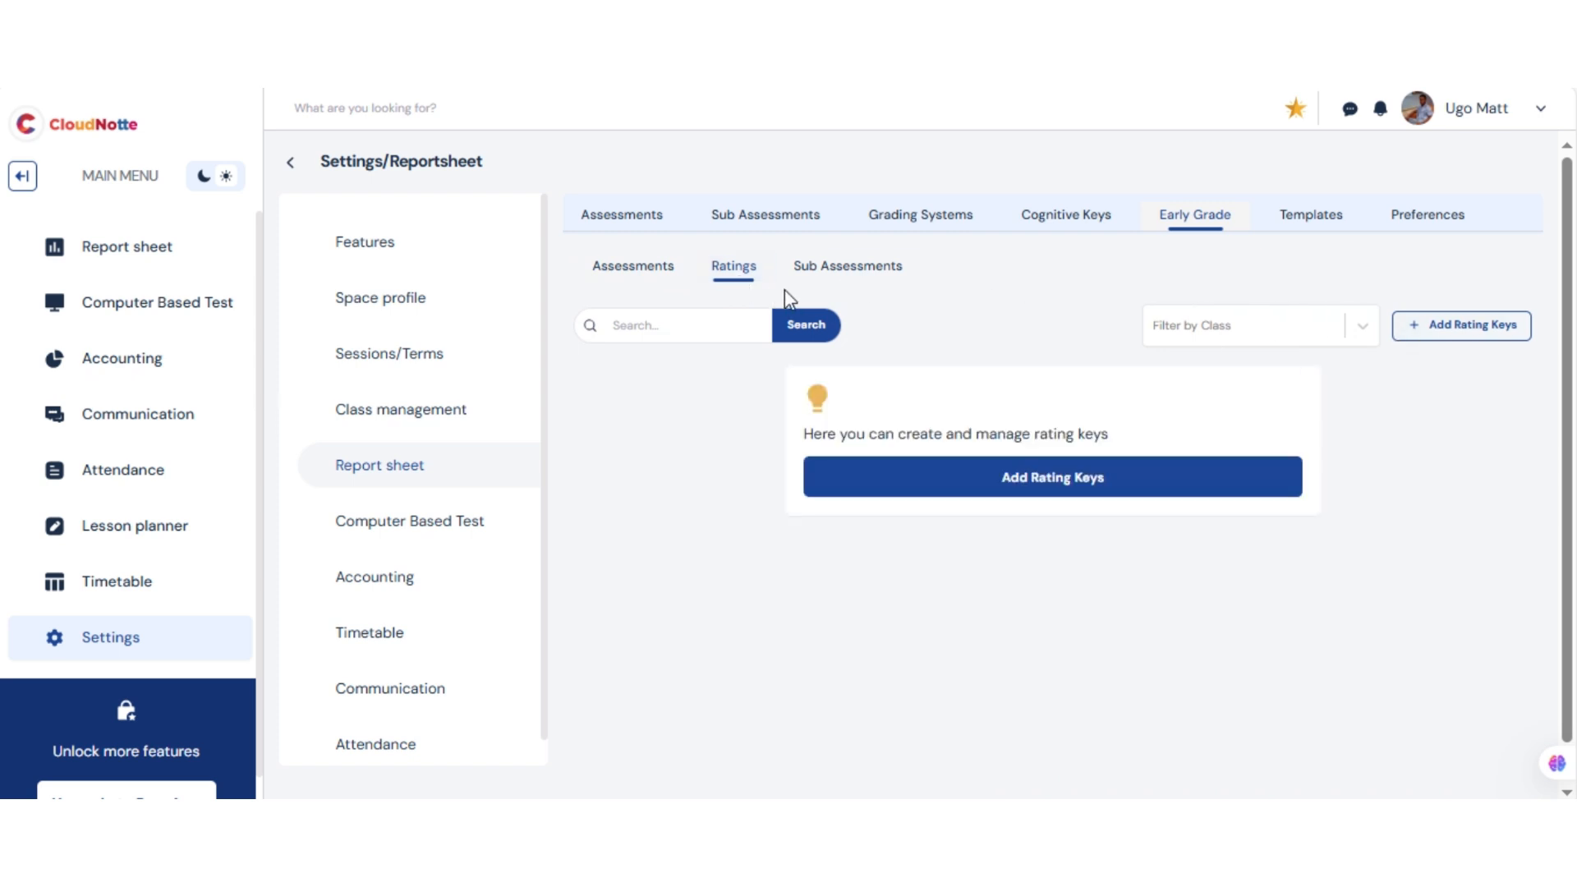
pyautogui.click(1025, 481)
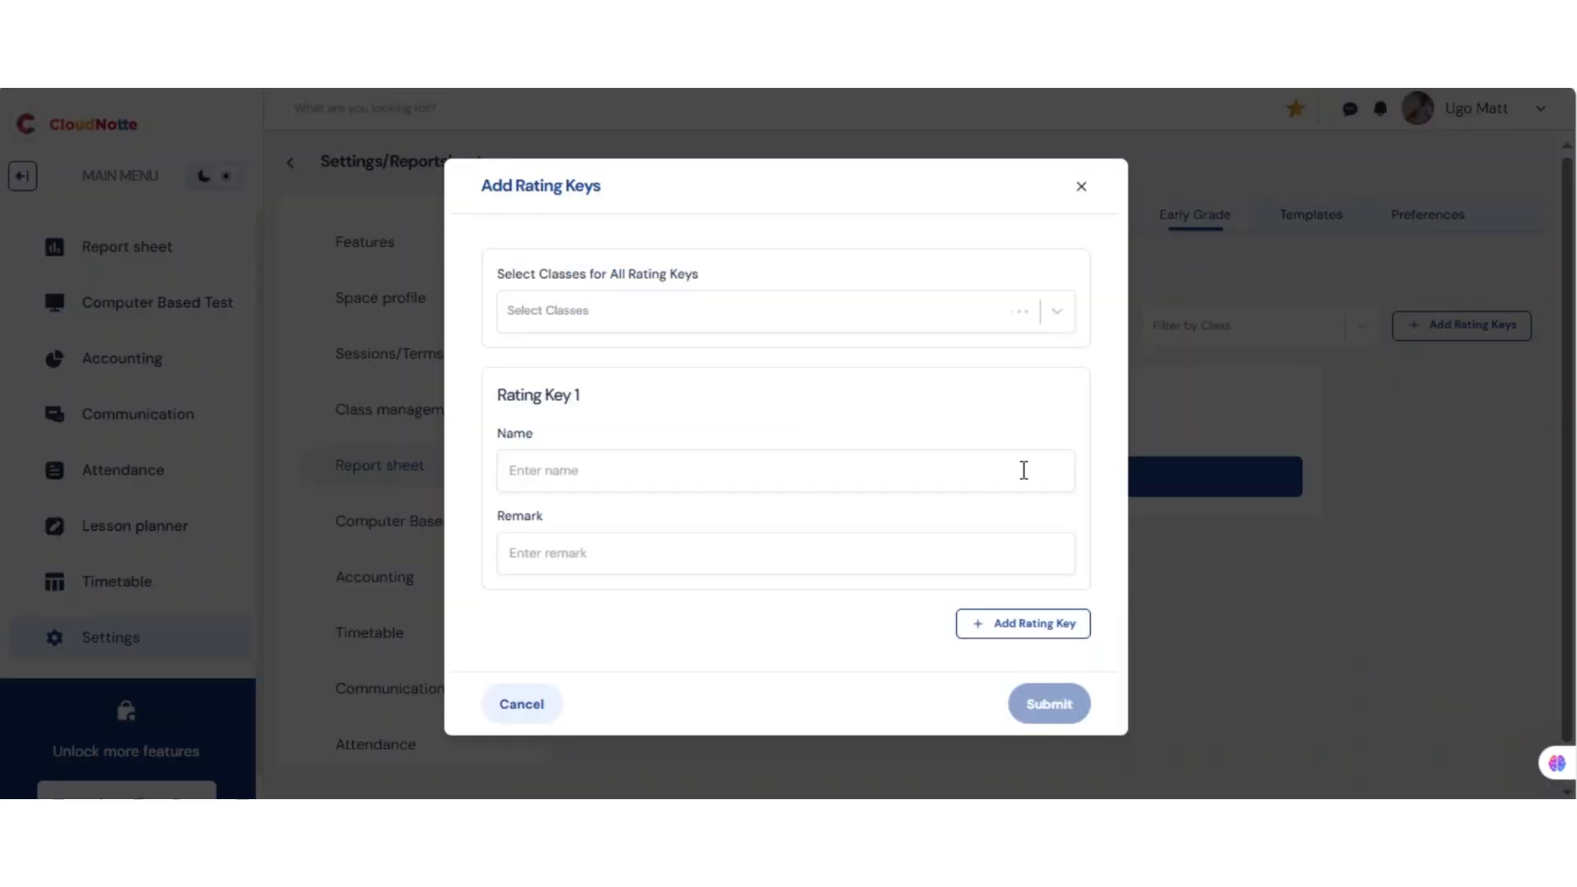
pyautogui.click(667, 311)
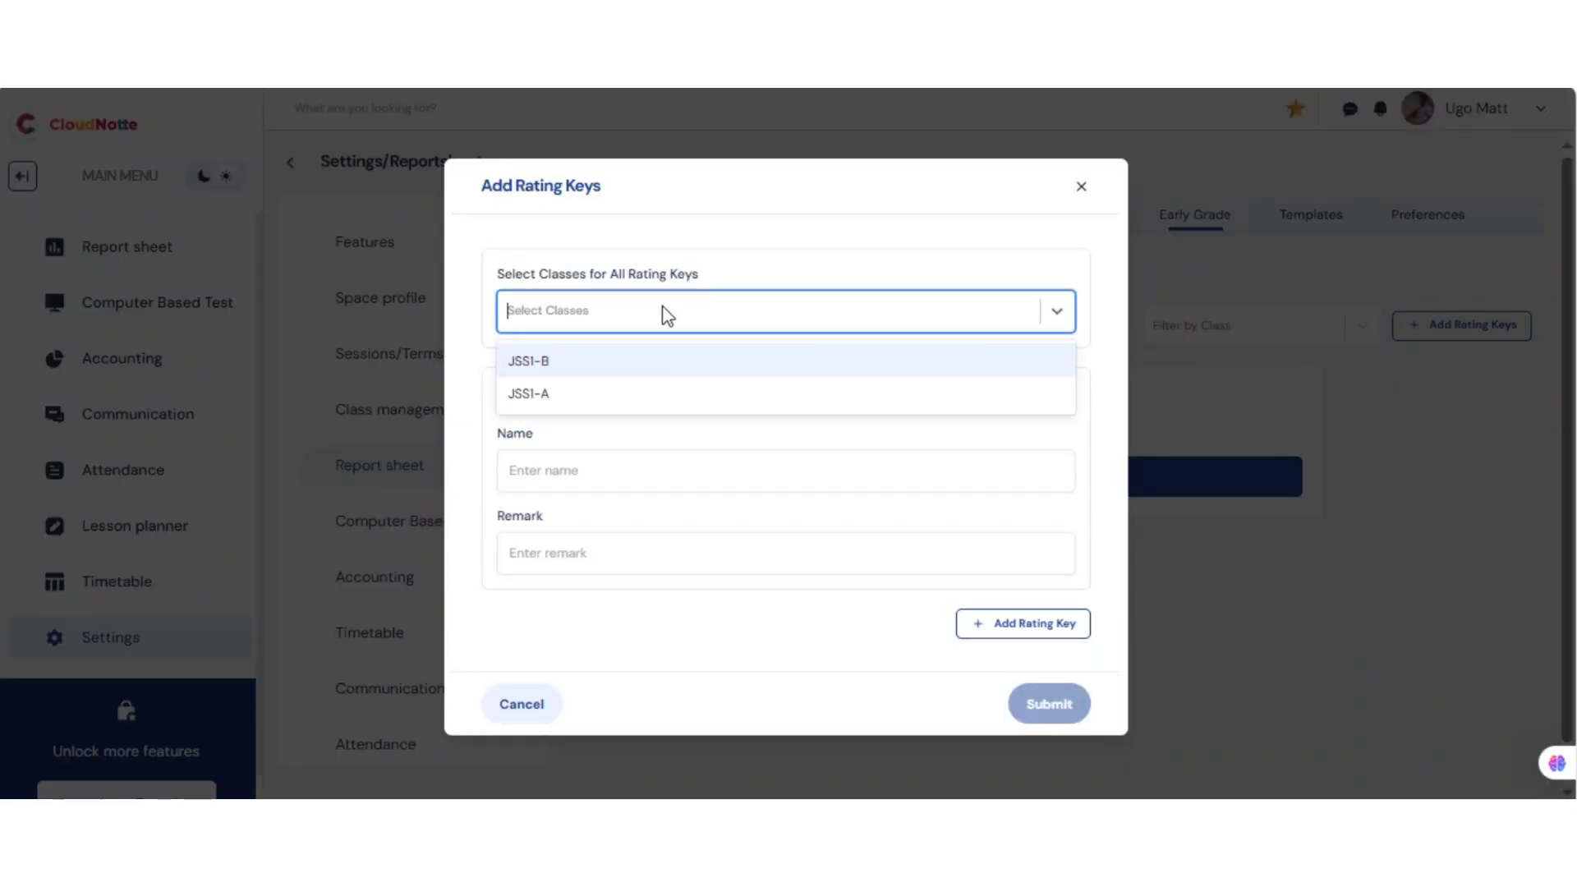
pyautogui.click(569, 396)
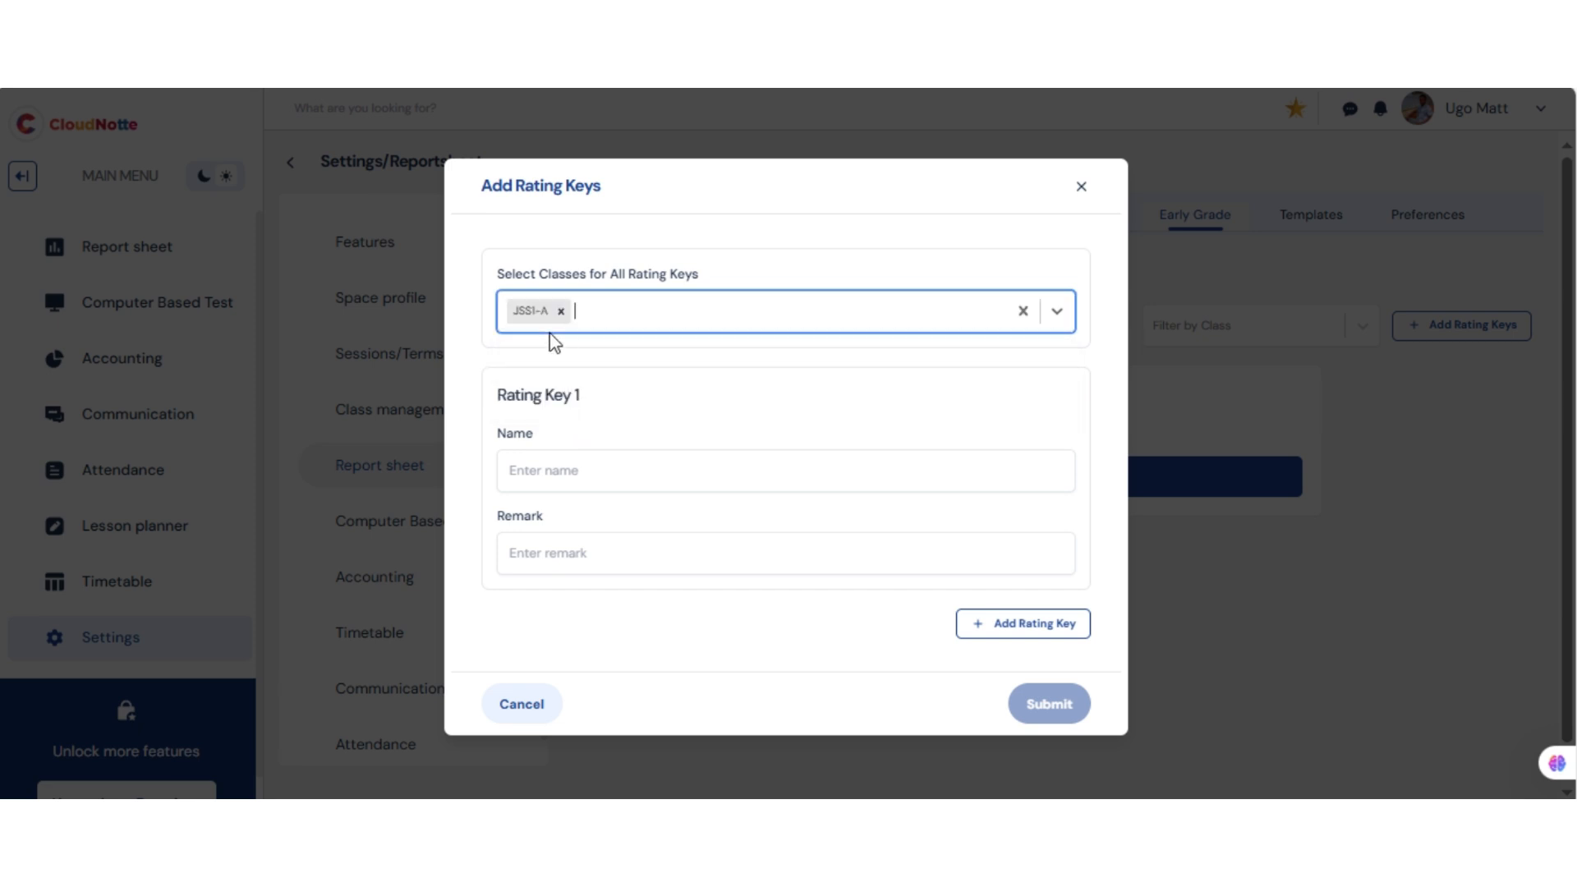
pyautogui.click(637, 320)
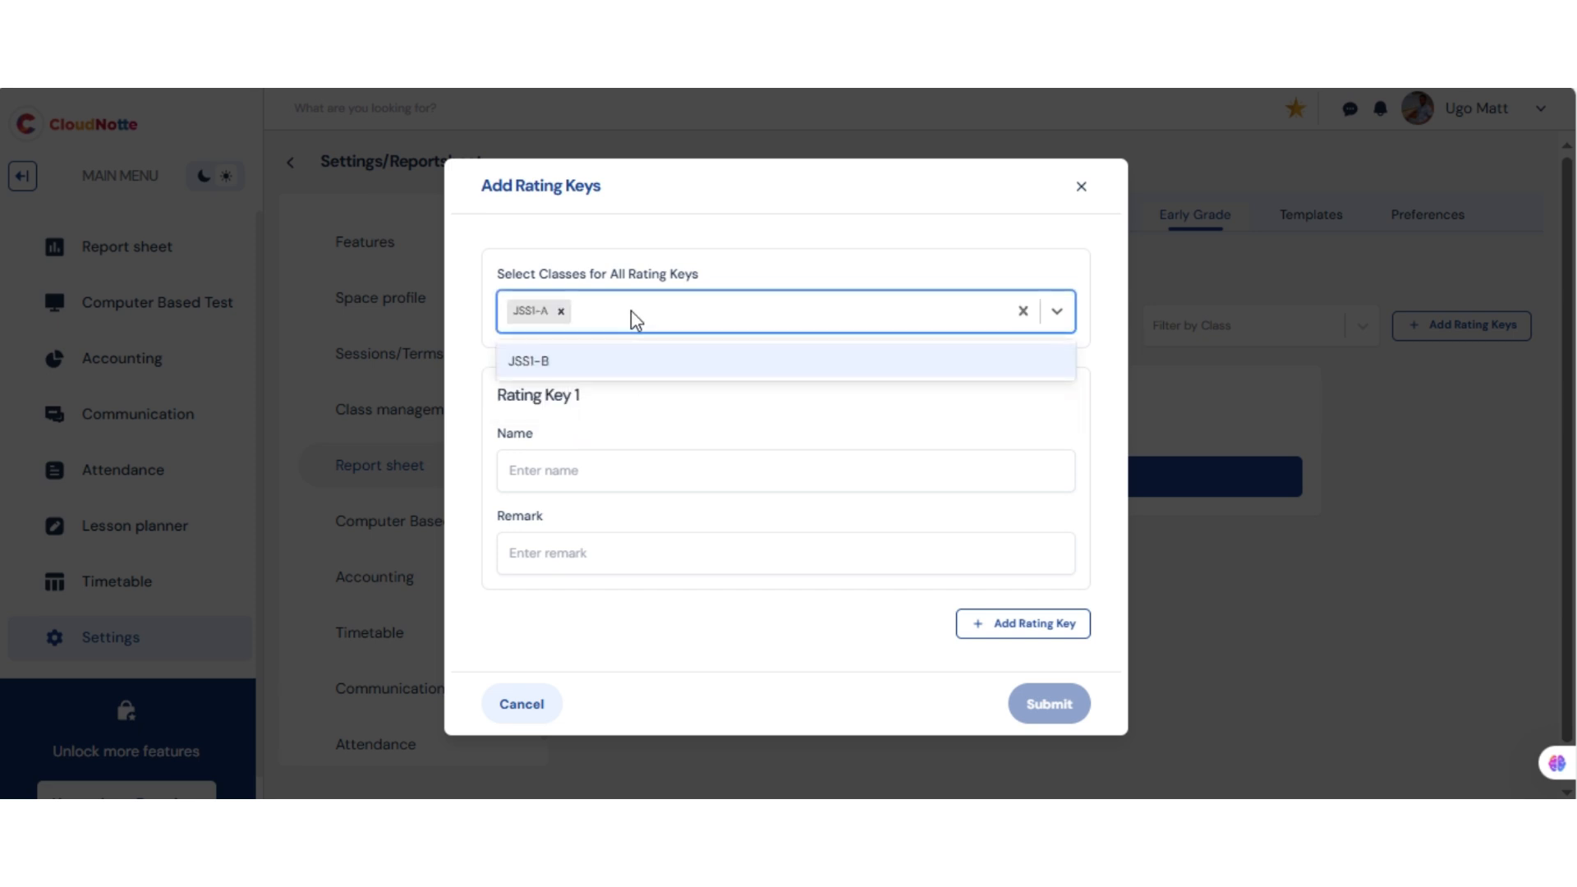
pyautogui.click(635, 318)
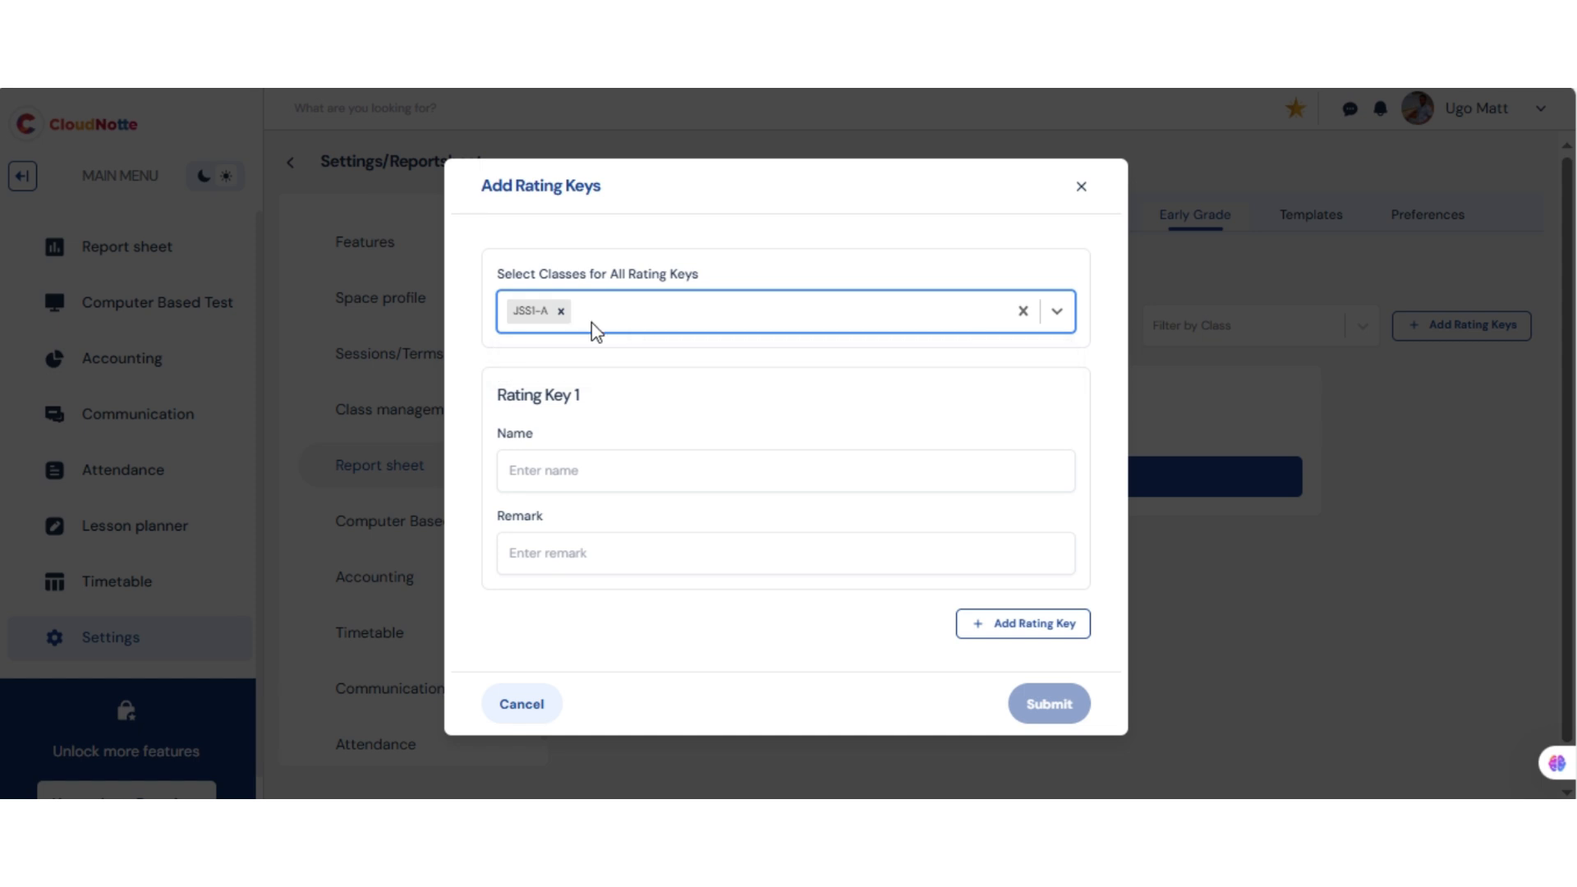
# Enter rating key 4 with the remark Very Good, then add a second rating key
pyautogui.click(561, 470)
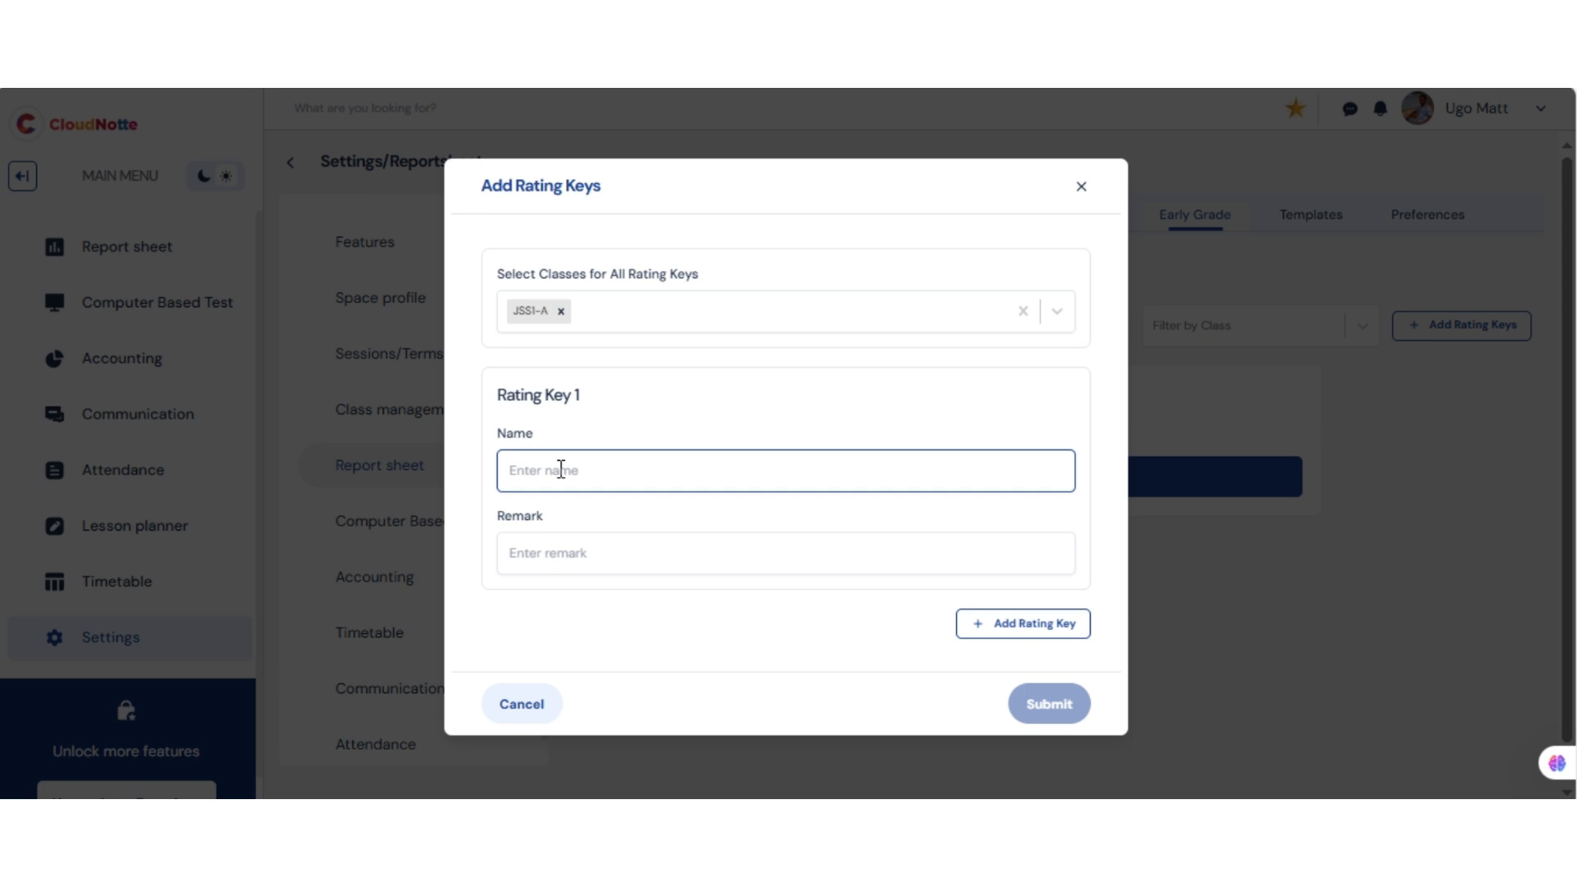
pyautogui.write('4')
pyautogui.click(589, 551)
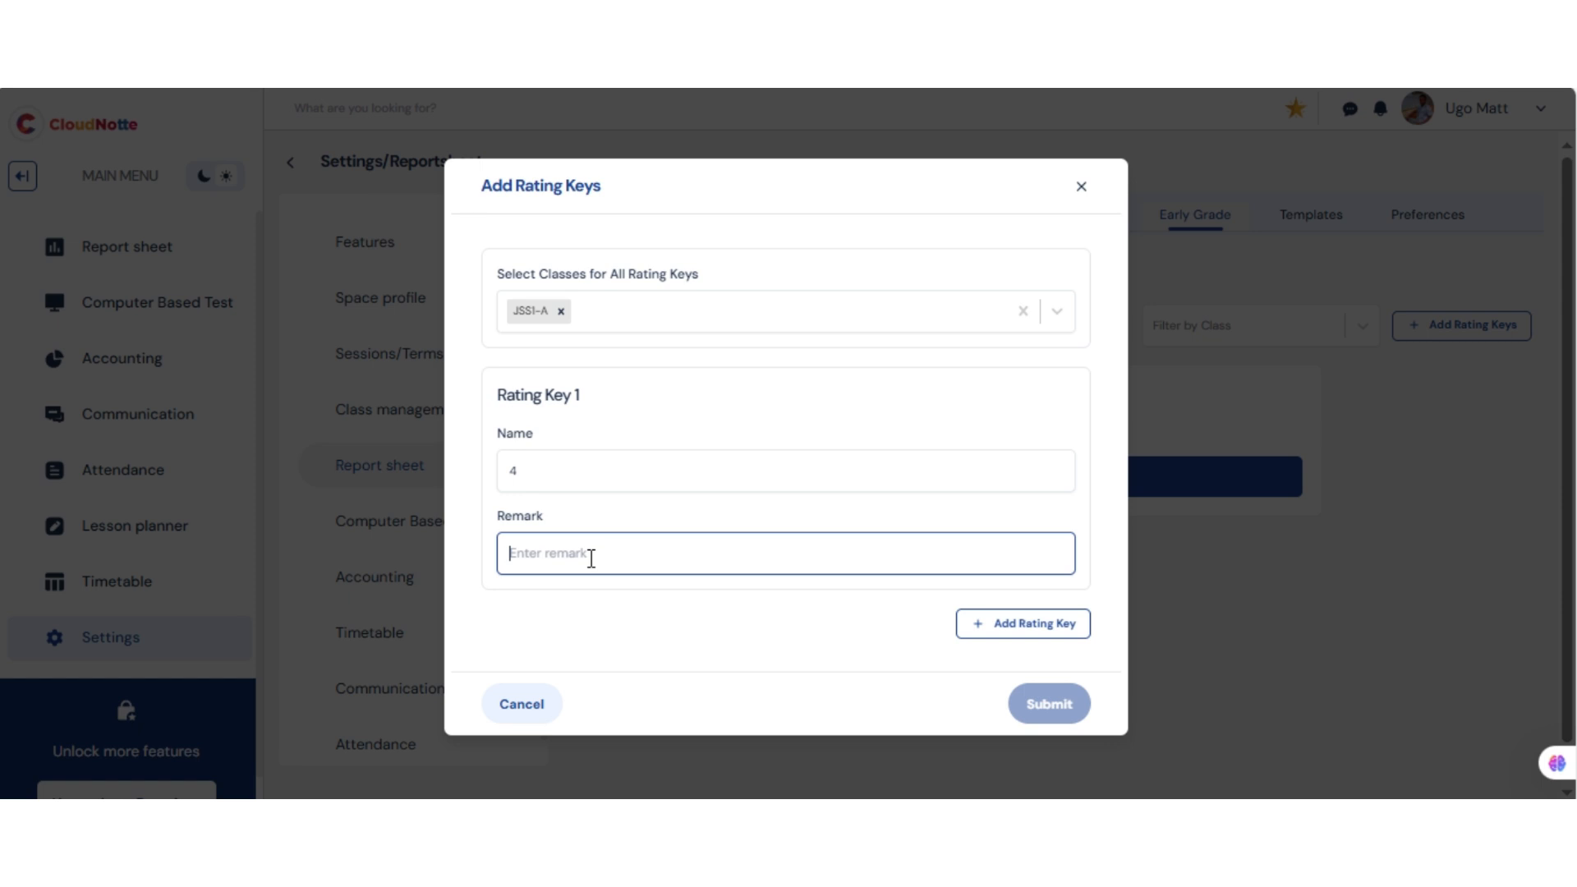
pyautogui.write('Ve')
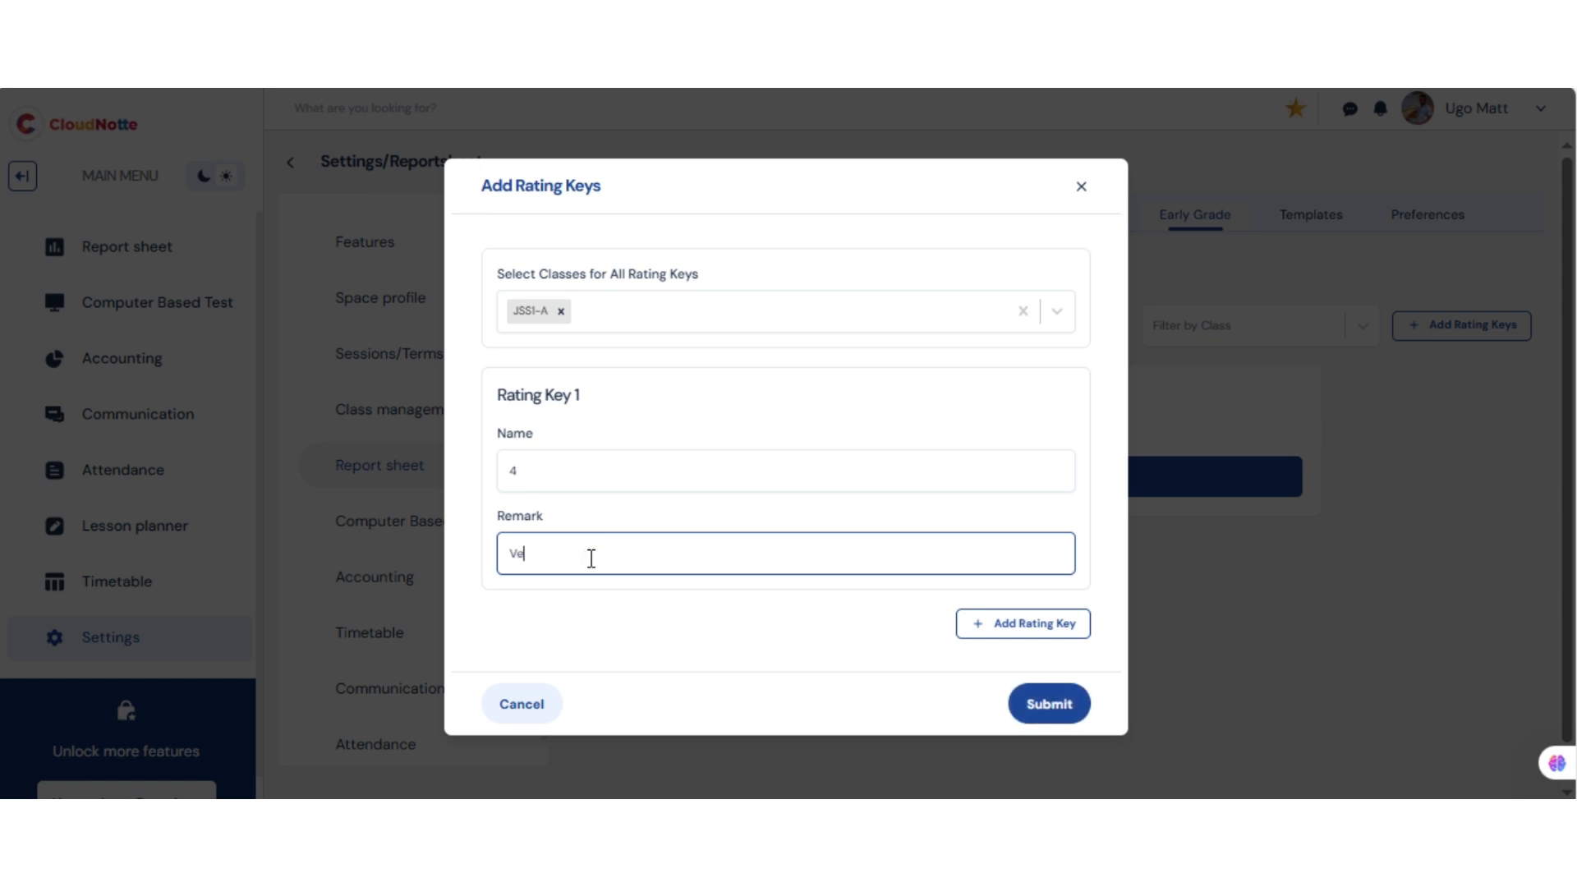
pyautogui.write('ry Good')
pyautogui.click(1053, 631)
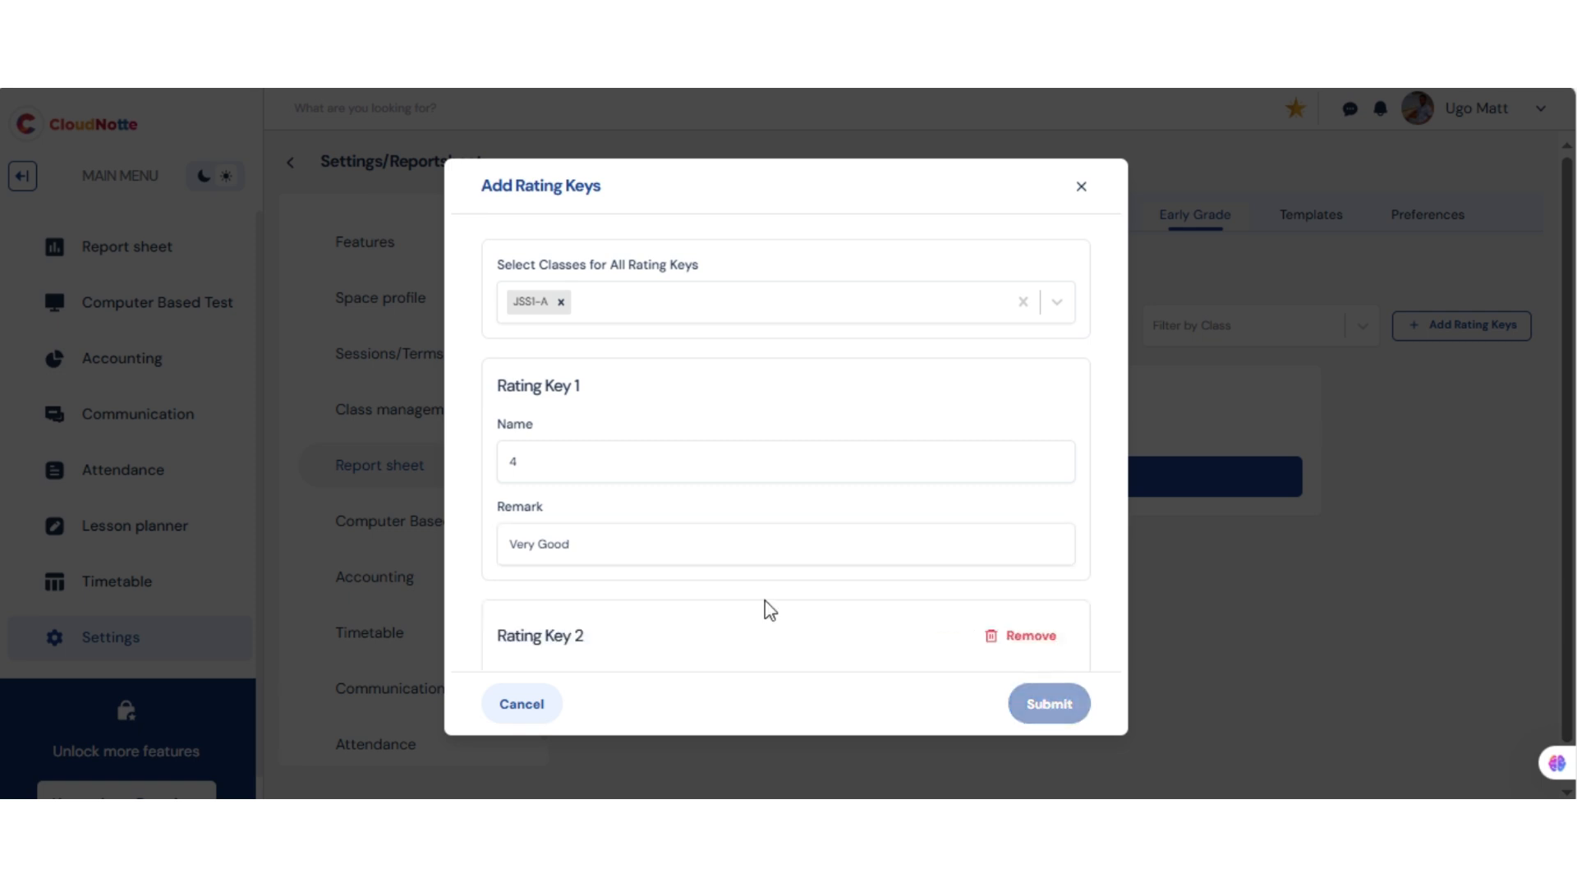
# Enter rating key 3 with the remark Good and submit the rating keys
pyautogui.scroll(-3, 1101, 596)
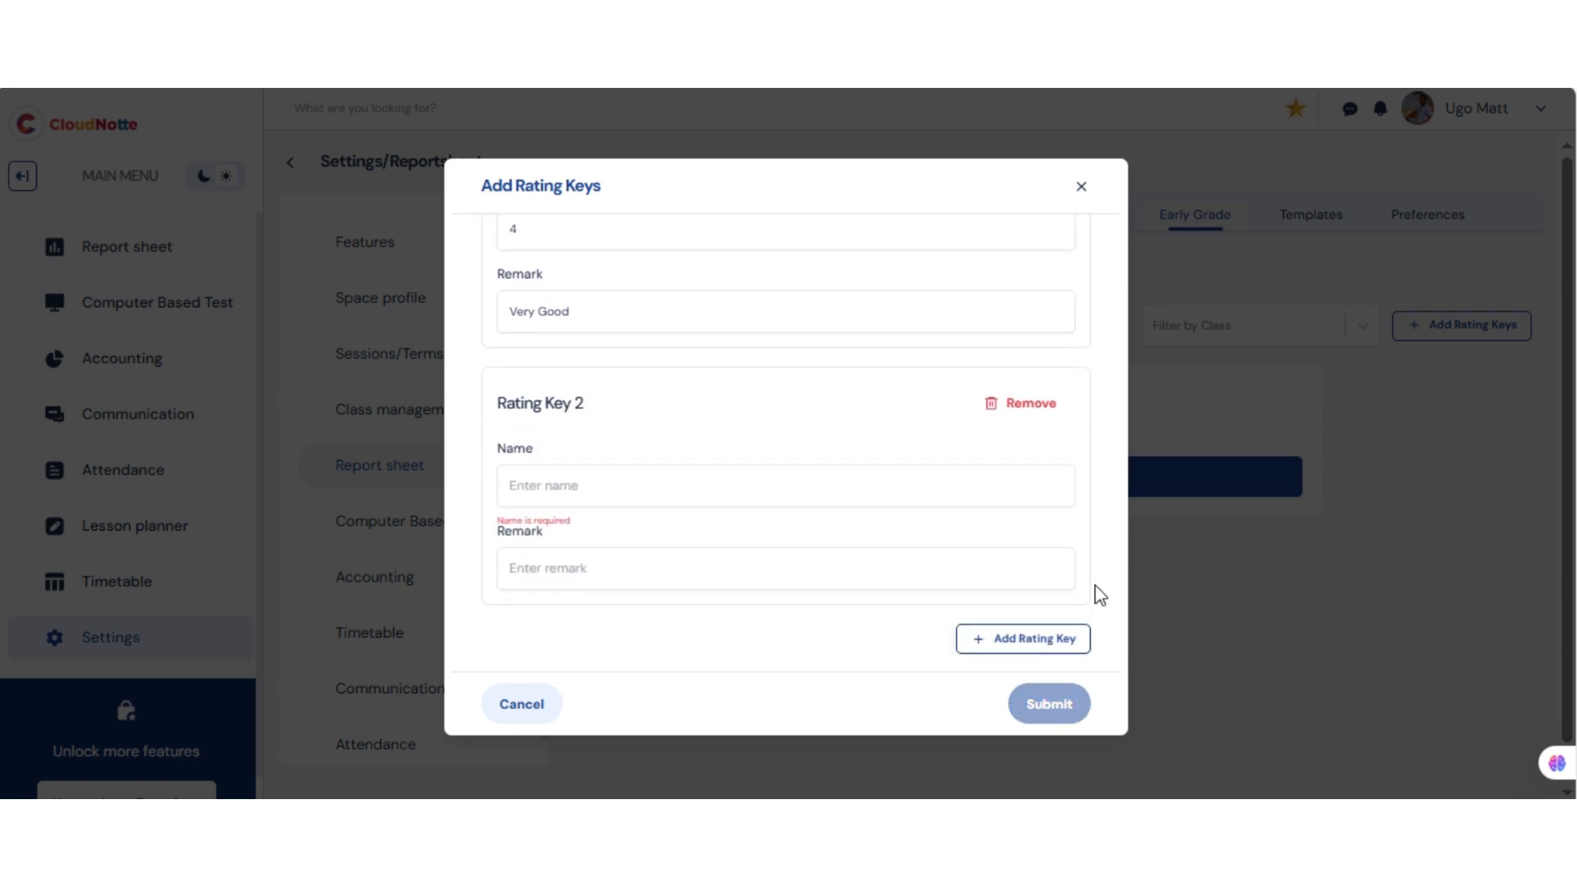
pyautogui.click(600, 490)
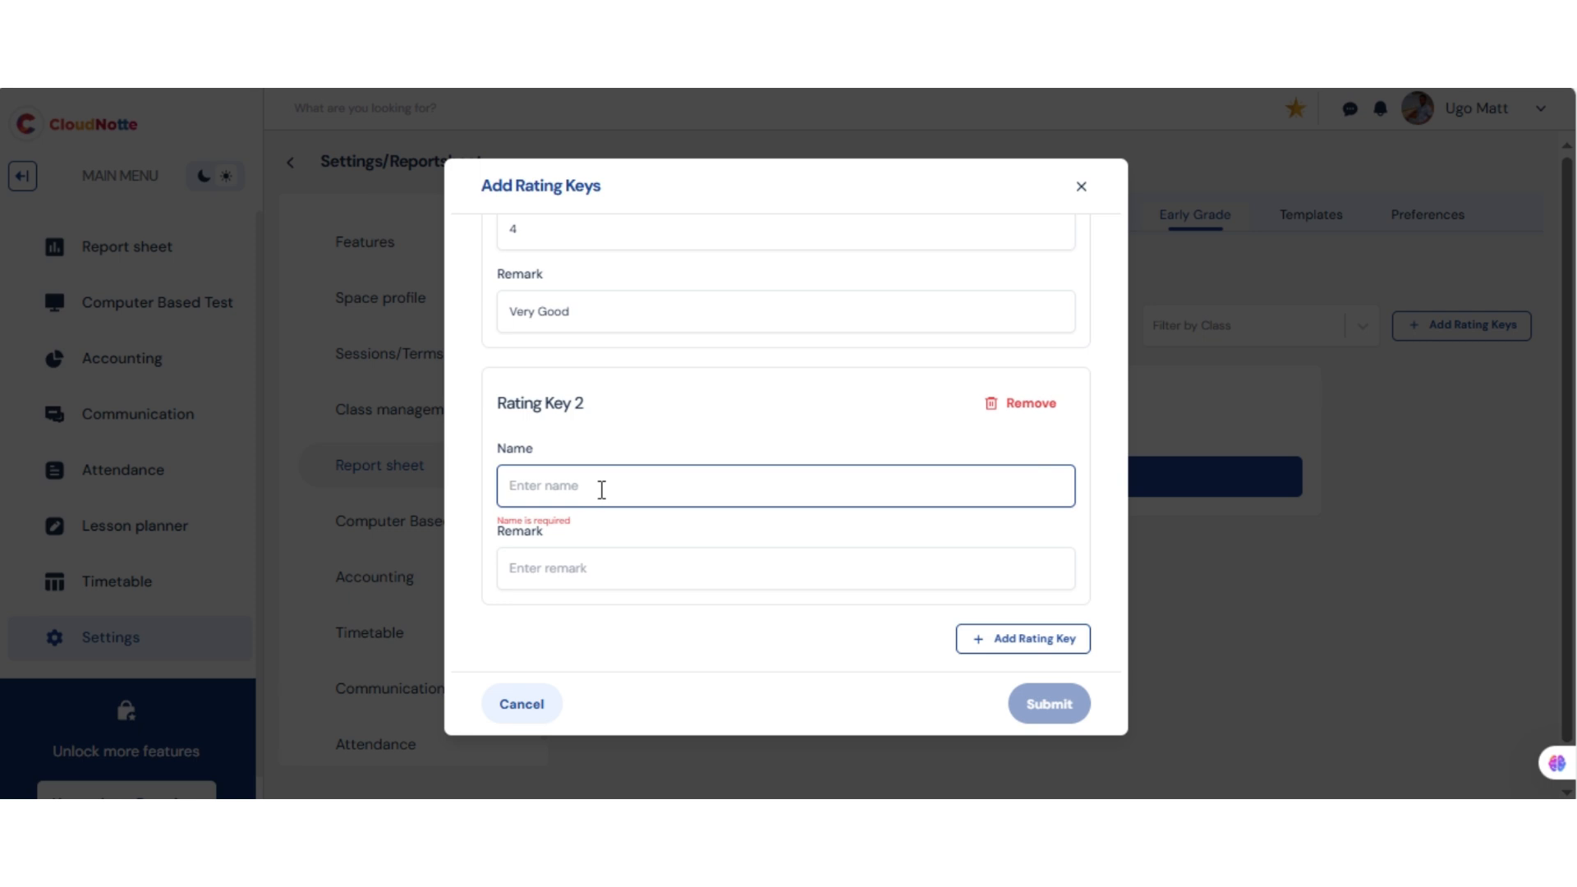
pyautogui.write('3')
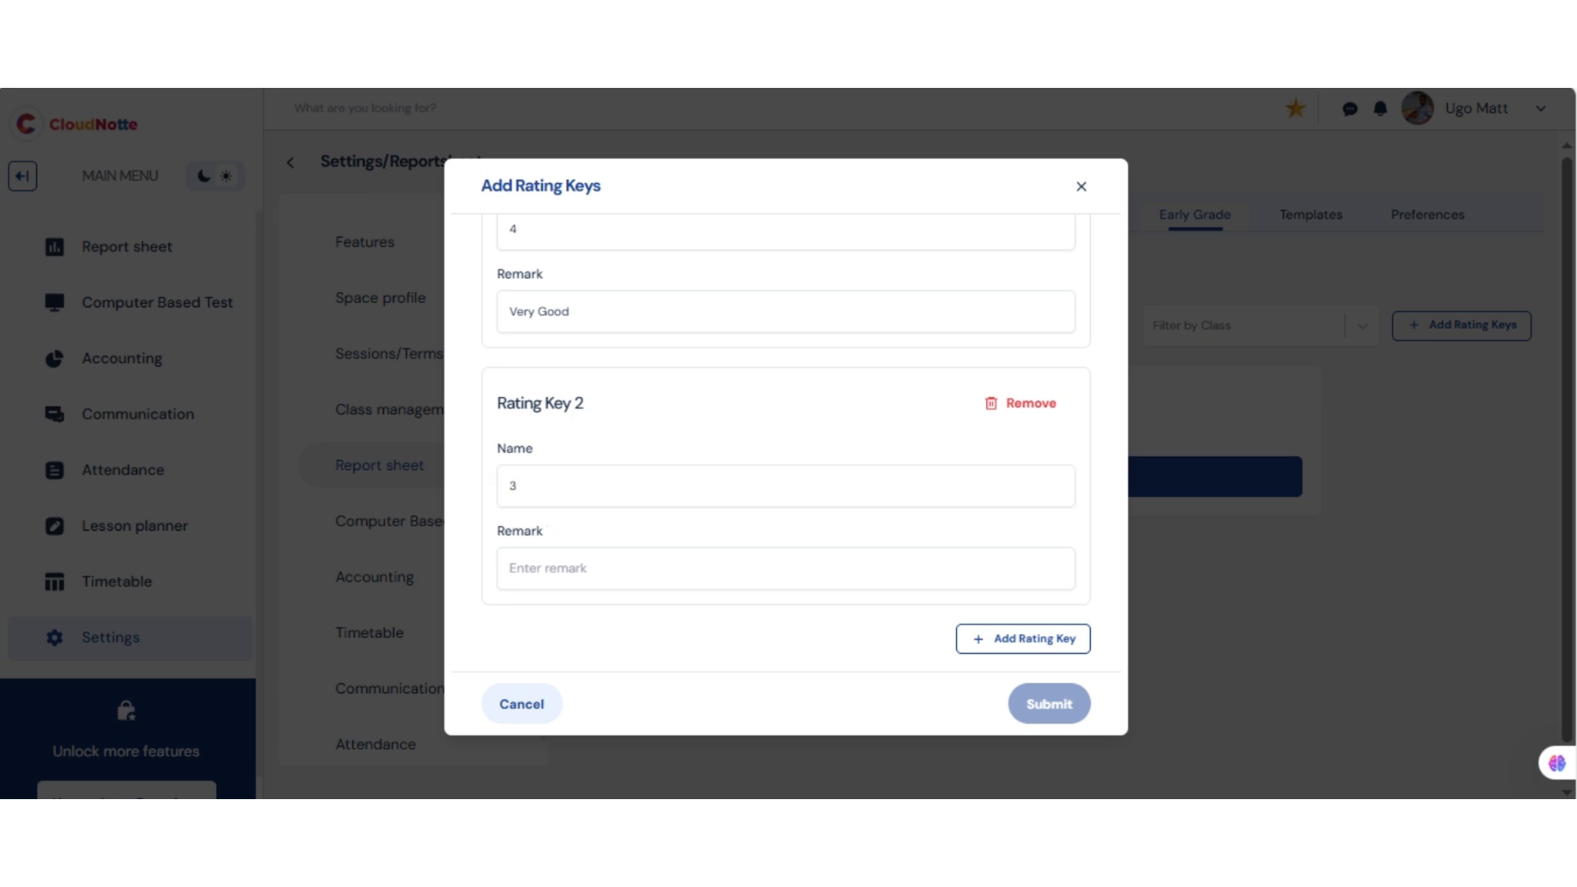
pyautogui.click(548, 579)
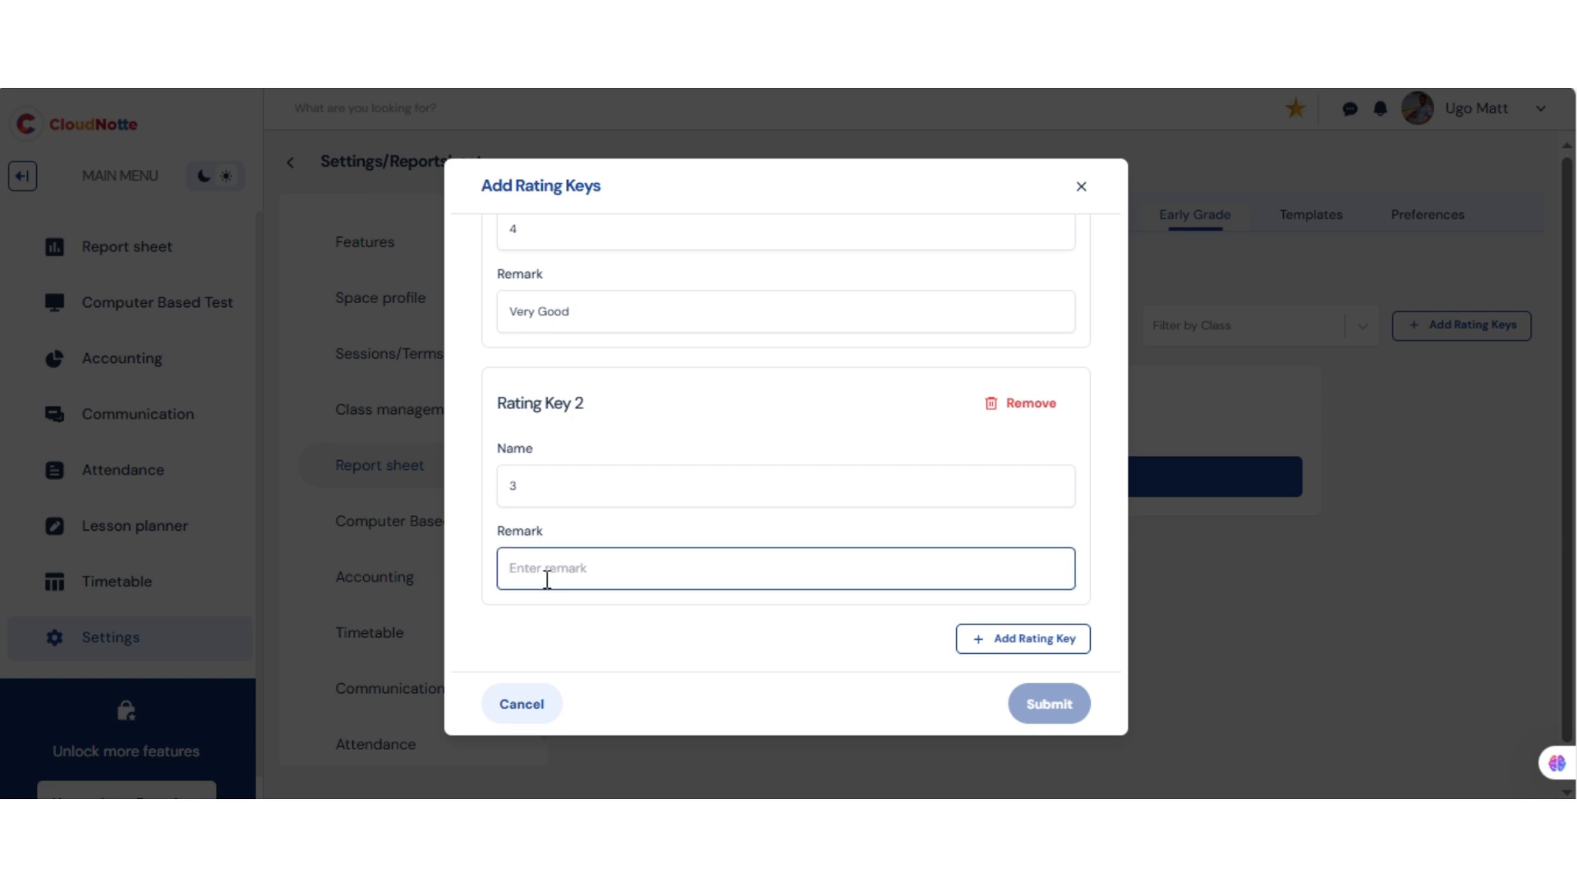
pyautogui.write('Good')
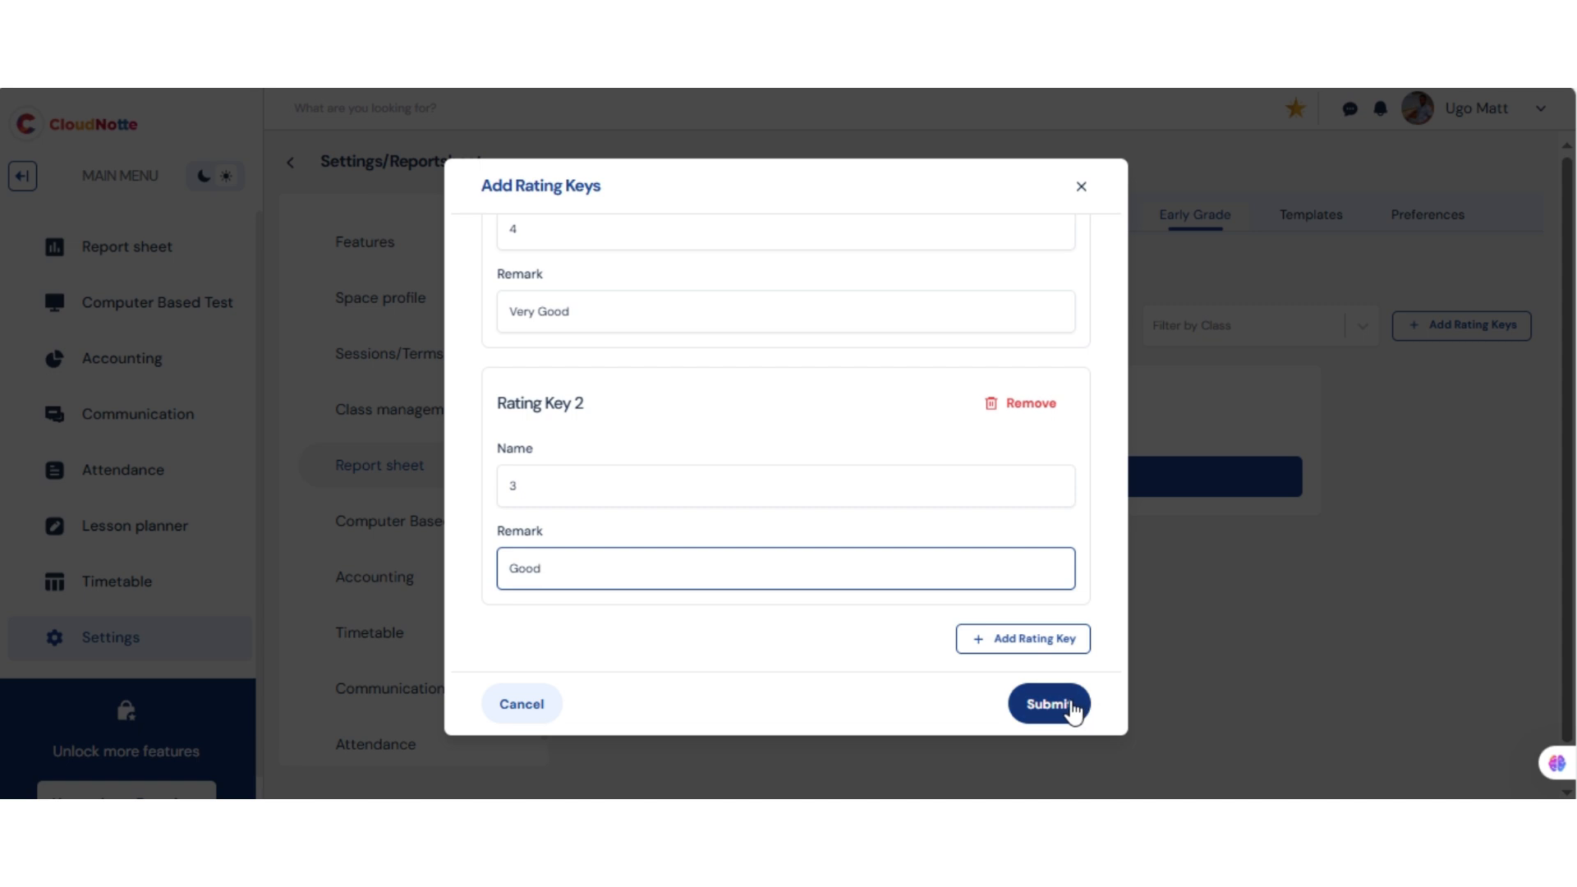
pyautogui.click(1071, 708)
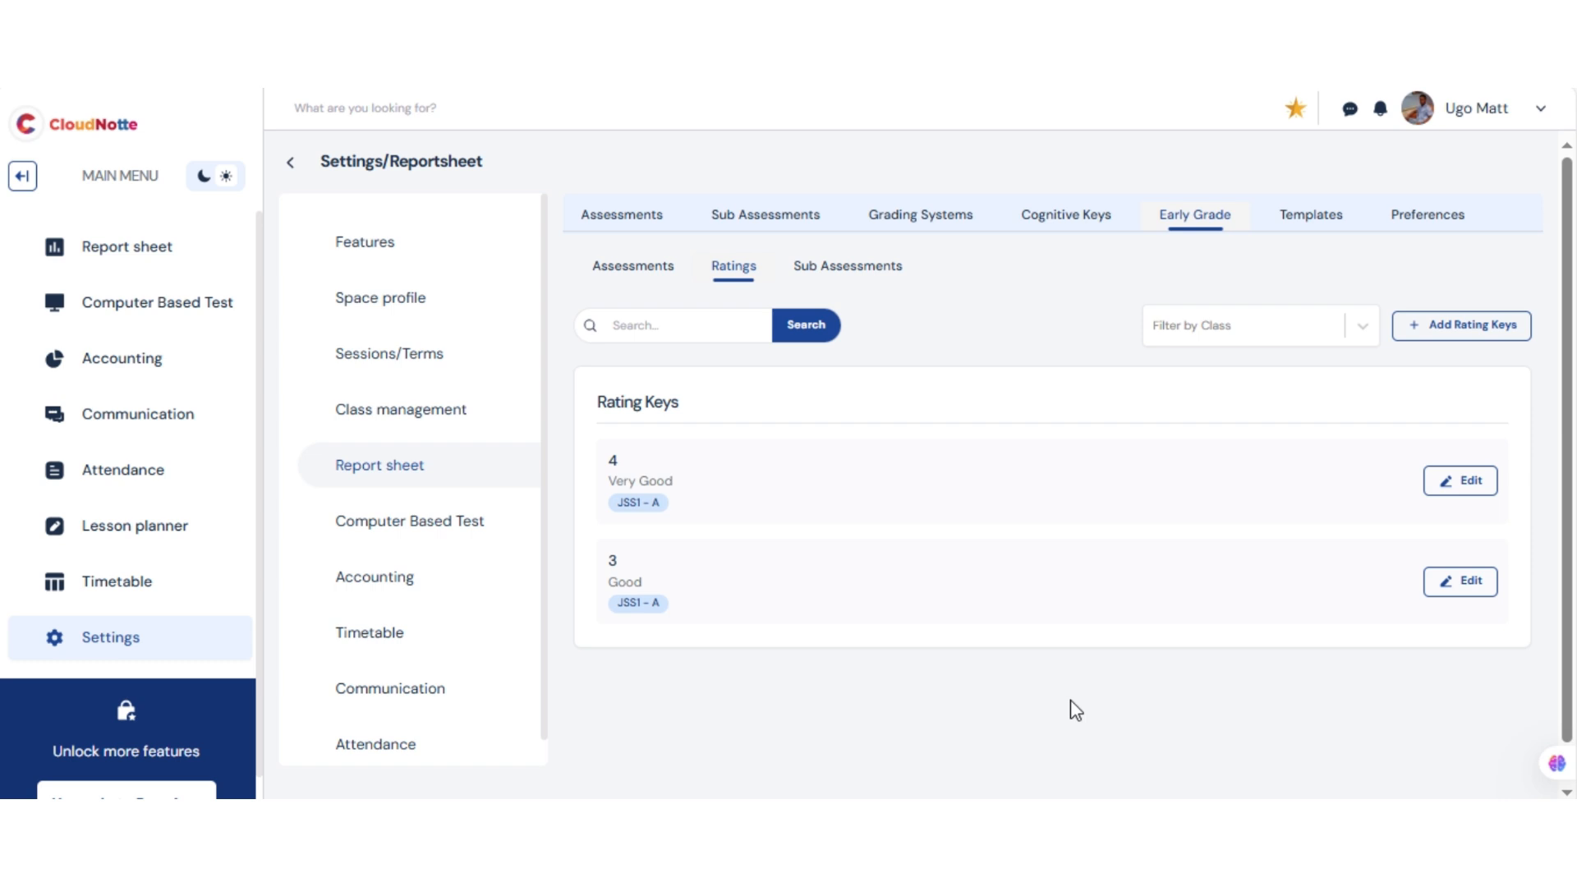
# View the early grade sub-assessments filtered by the DICTION subject
pyautogui.click(848, 280)
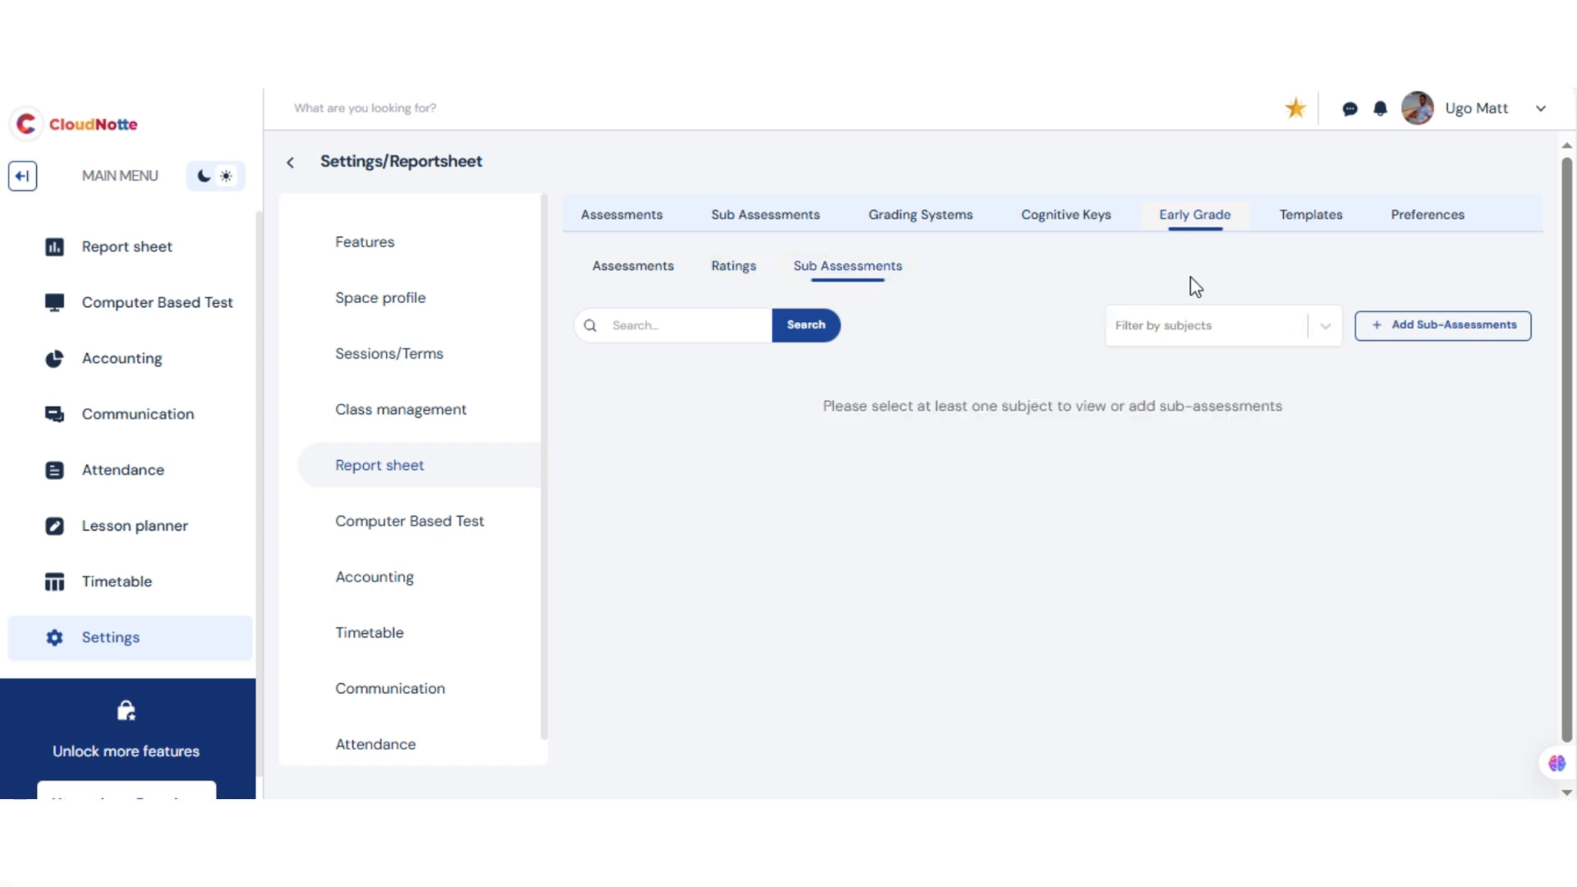
pyautogui.click(1179, 327)
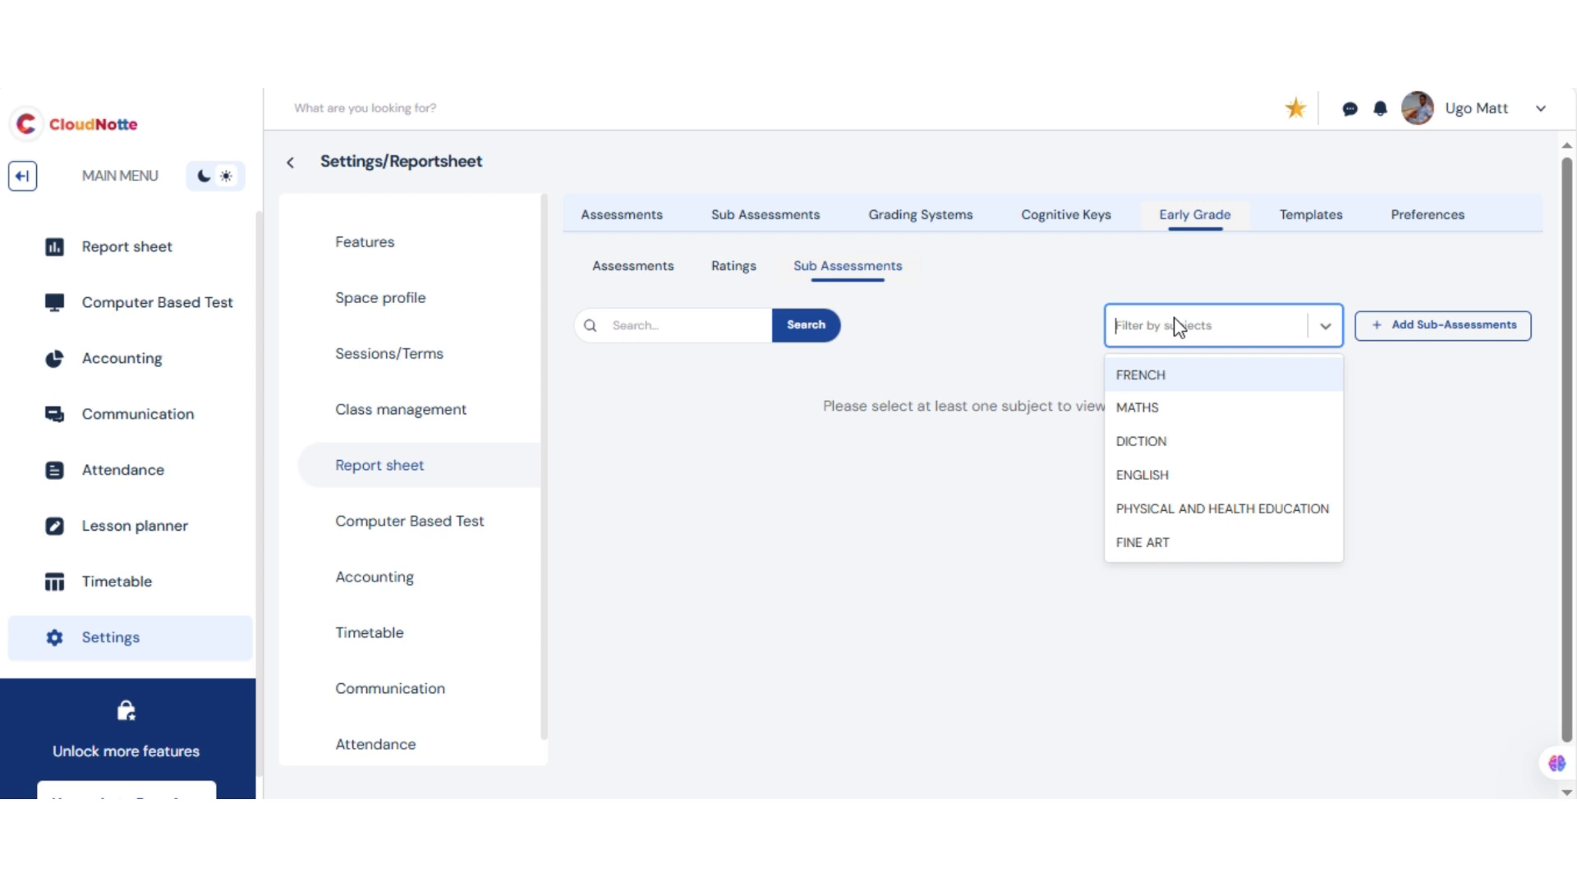
pyautogui.click(1140, 438)
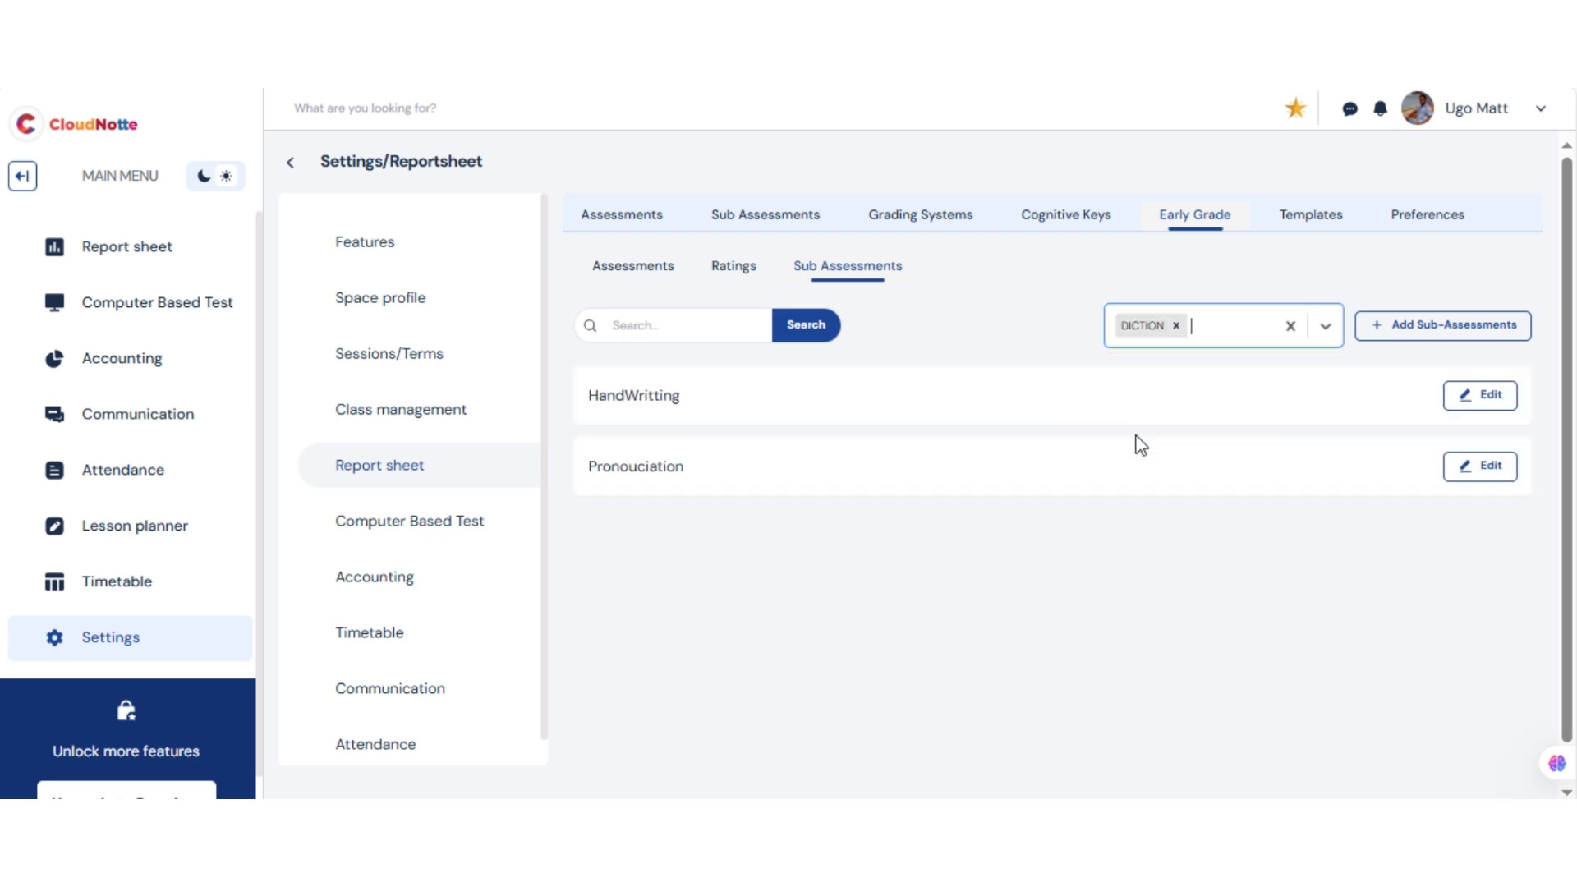